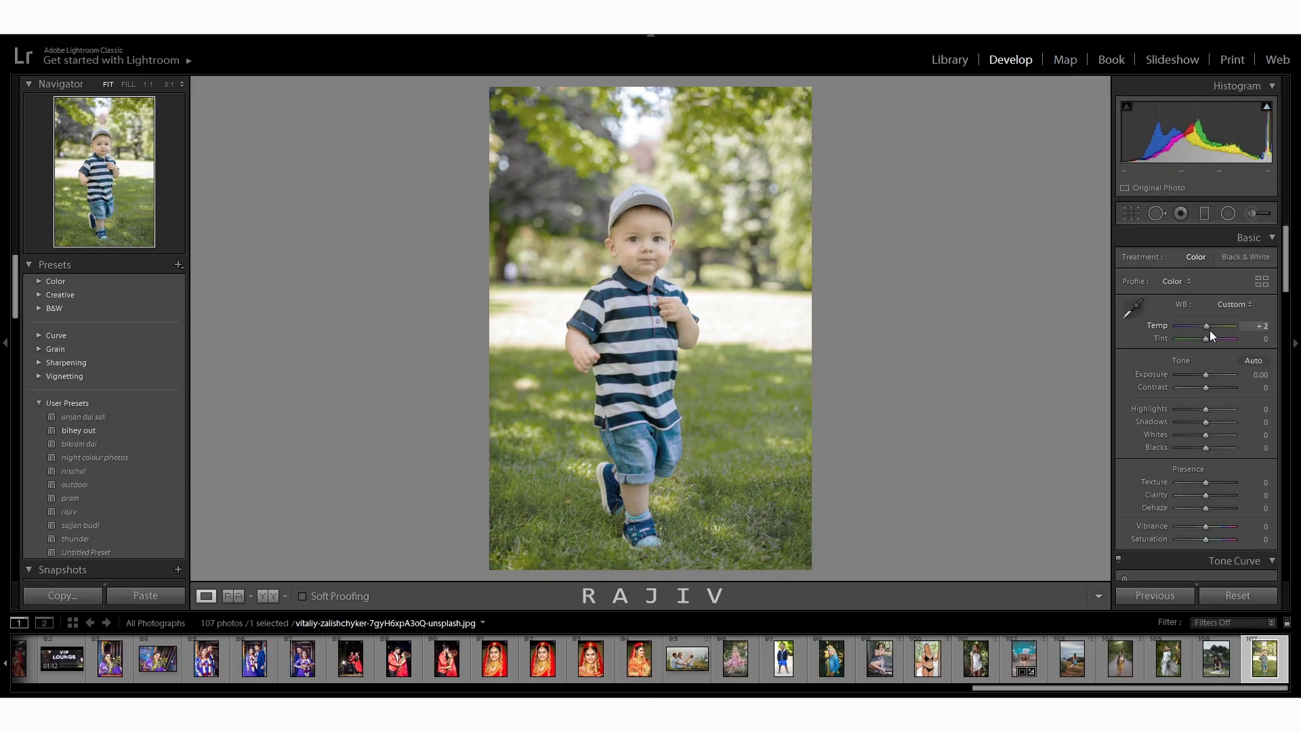
# Step: Set Temp +5, Exposure +0.24, Highlights -76, Shadows +62, Vibrance +19 and Saturation +7
pyautogui.press('Up')
pyautogui.press('Up')
pyautogui.press('Up')
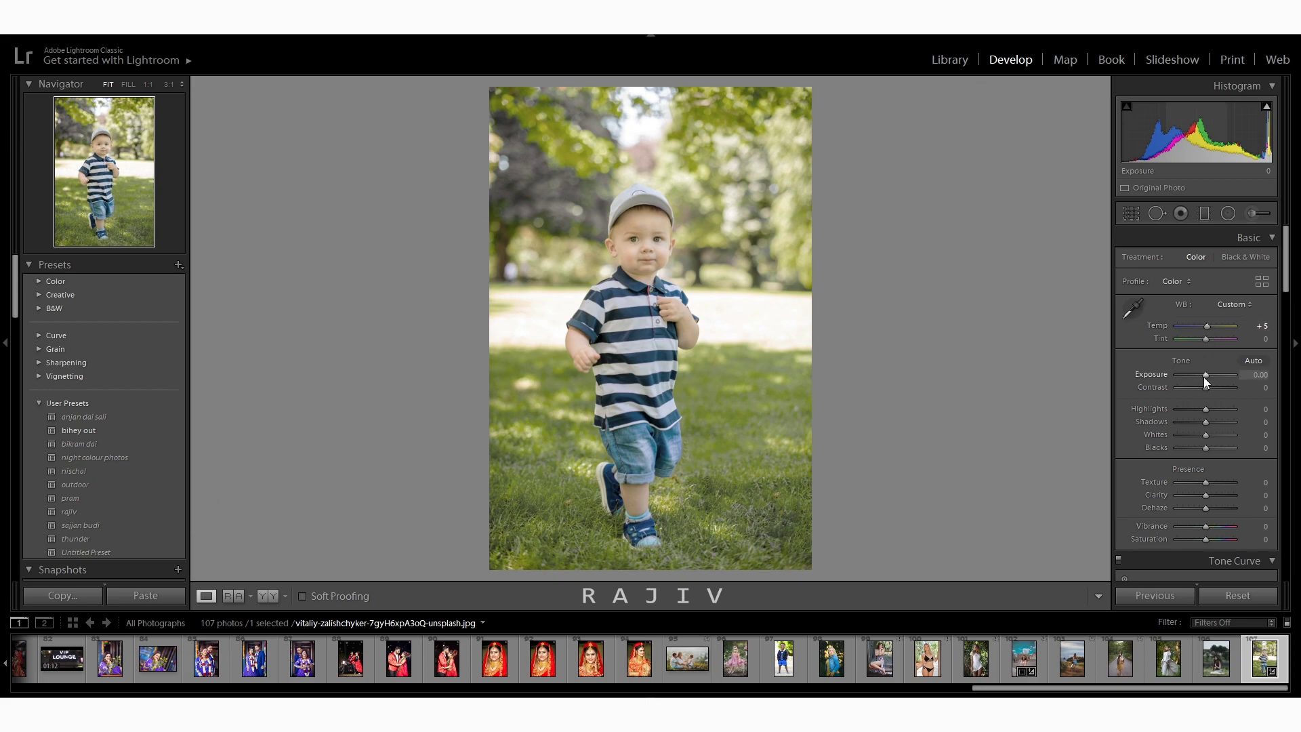
pyautogui.moveTo(1203, 377)
pyautogui.mouseDown()
pyautogui.moveTo(1184, 414)
pyautogui.moveTo(1221, 423)
pyautogui.mouseUp()
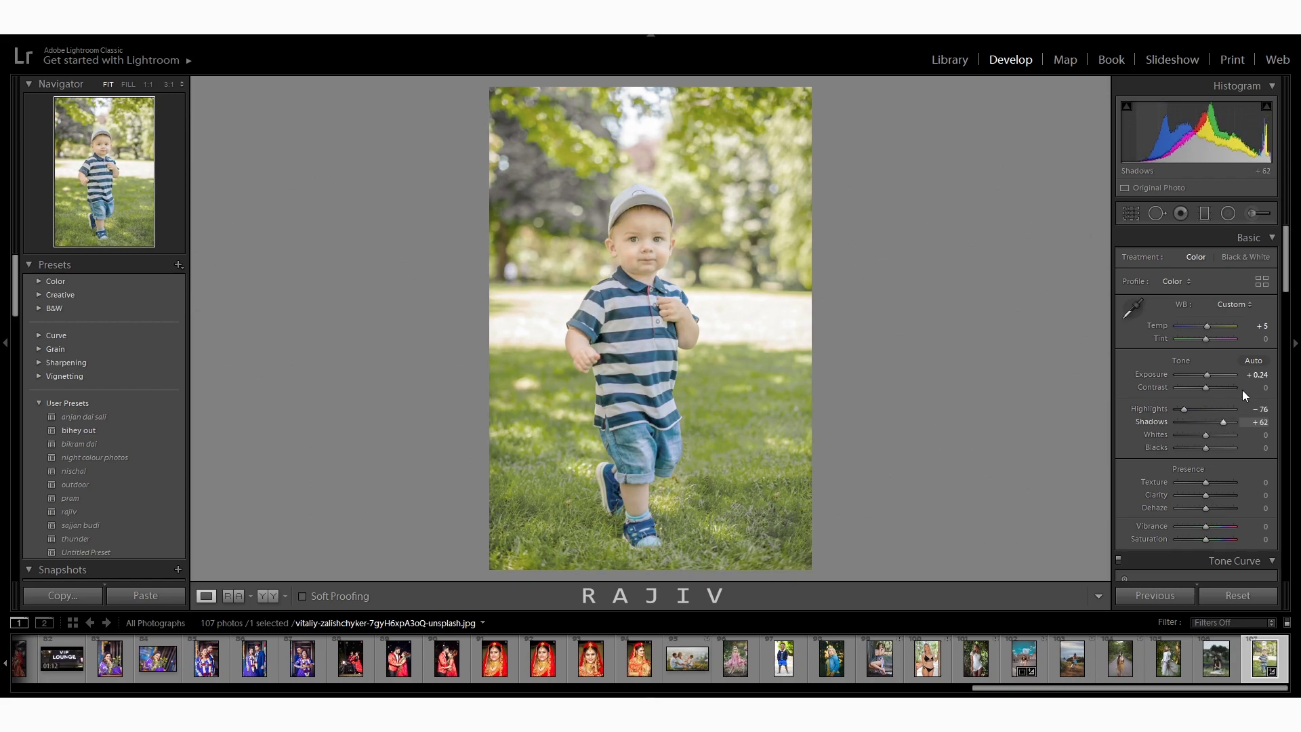
pyautogui.scroll(-3, 1282, 290)
pyautogui.moveTo(1282, 290)
pyautogui.mouseDown()
pyautogui.moveTo(1281, 318)
pyautogui.moveTo(1209, 323)
pyautogui.moveTo(1206, 334)
pyautogui.mouseUp()
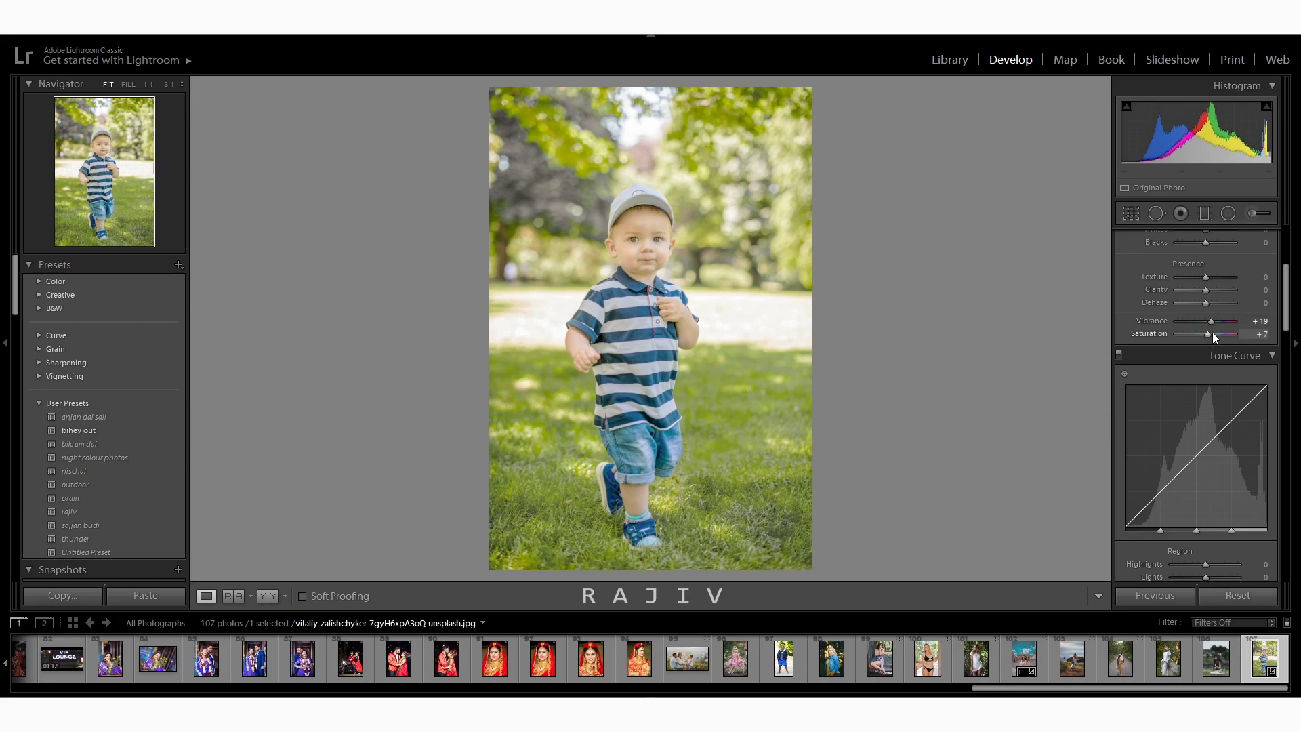
pyautogui.moveTo(1285, 298); pyautogui.dragTo(1285, 331)
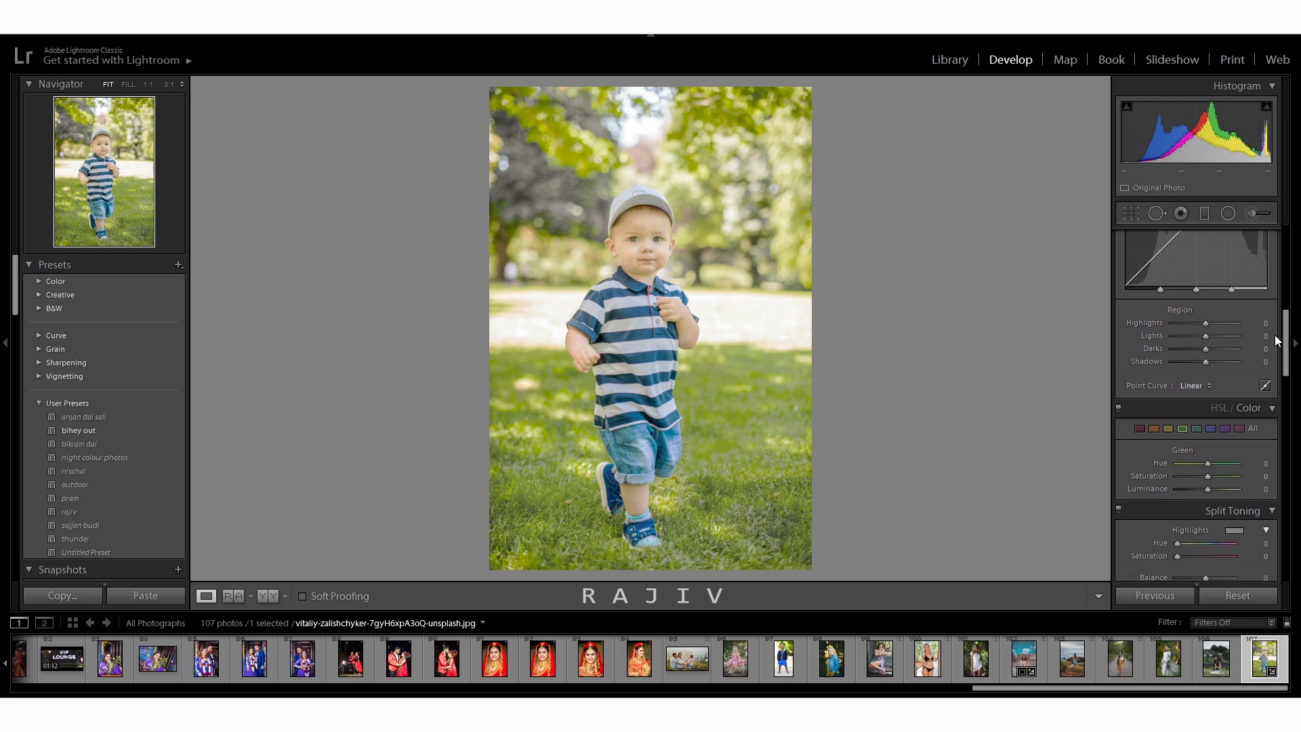
# Step: Set Tone Curve Darks -13 and Lights +5, then raise Blue saturation +29 and luminance +13
pyautogui.moveTo(1203, 348); pyautogui.dragTo(1198, 355)
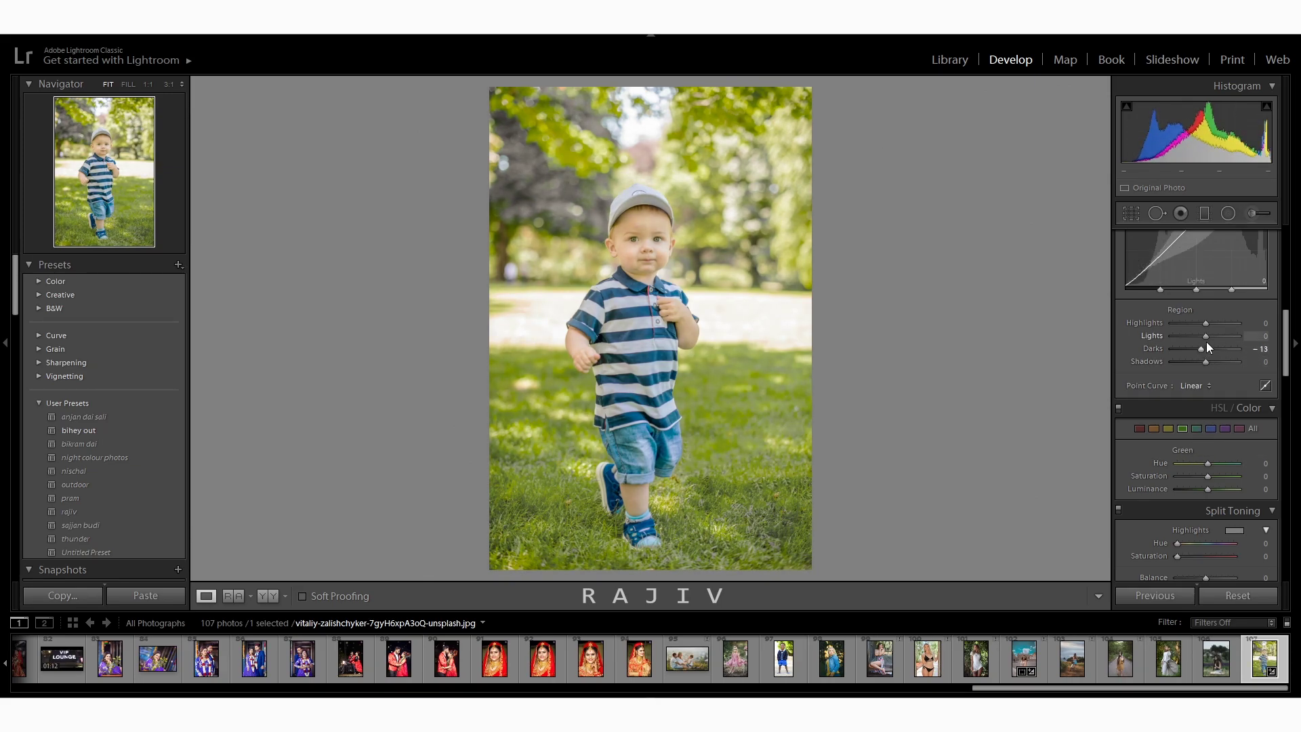
pyautogui.moveTo(1205, 339); pyautogui.dragTo(1208, 339)
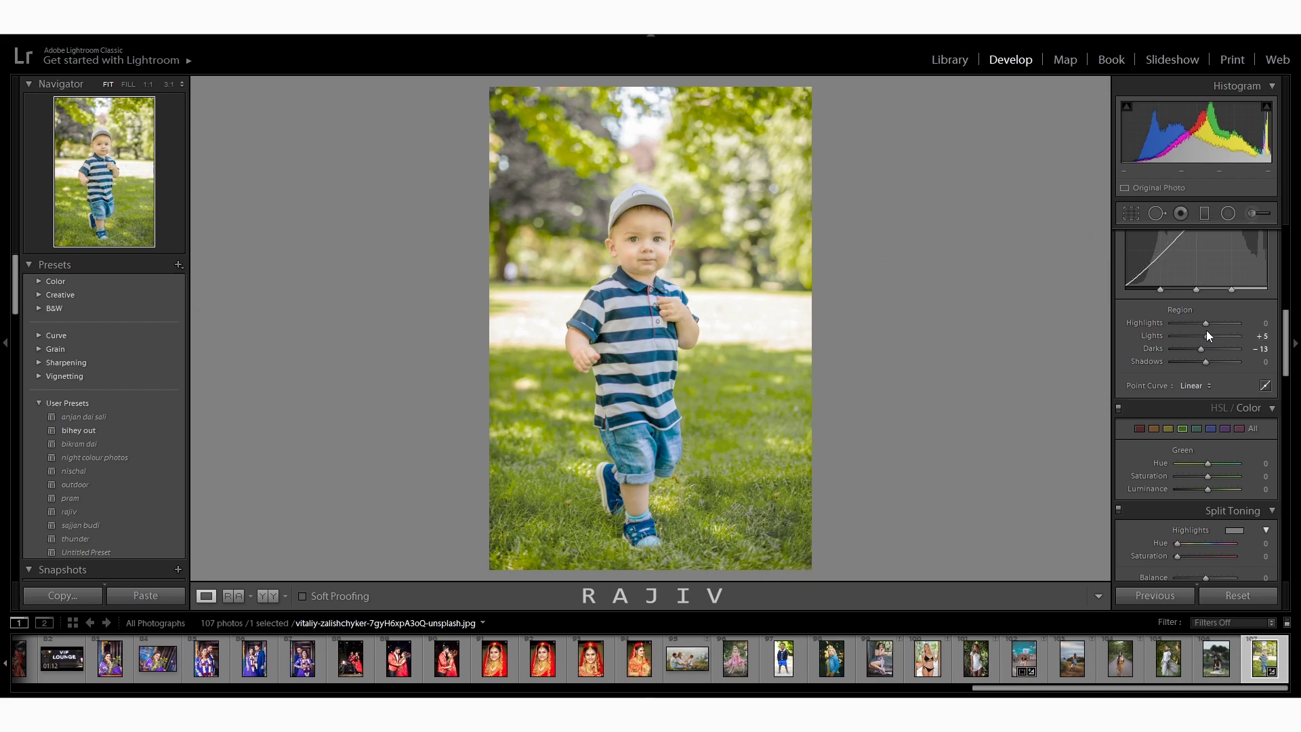
pyautogui.click(1207, 432)
pyautogui.moveTo(1206, 488); pyautogui.dragTo(1212, 489)
pyautogui.moveTo(1285, 341); pyautogui.dragTo(1284, 385)
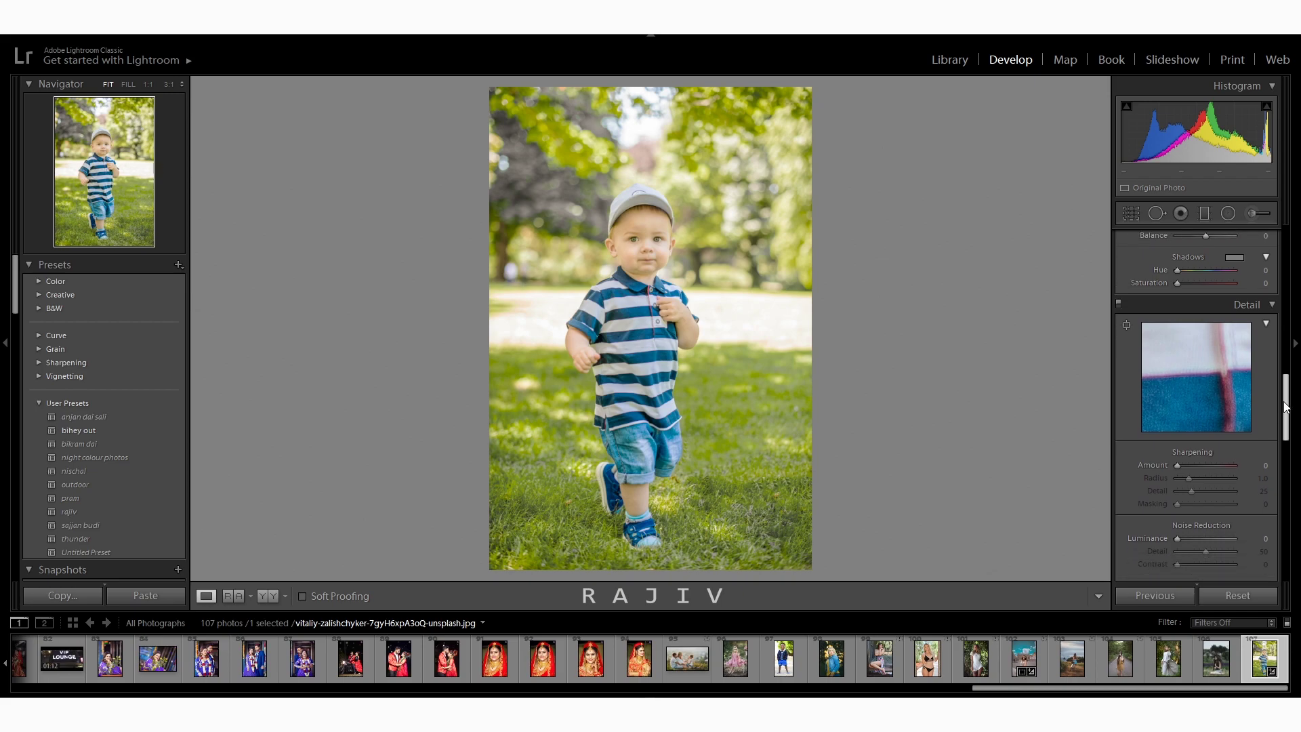
pyautogui.moveTo(1283, 384); pyautogui.dragTo(1294, 369)
# Step: Slightly lower the Orange saturation in HSL/Color
pyautogui.scroll(3, 1274, 370)
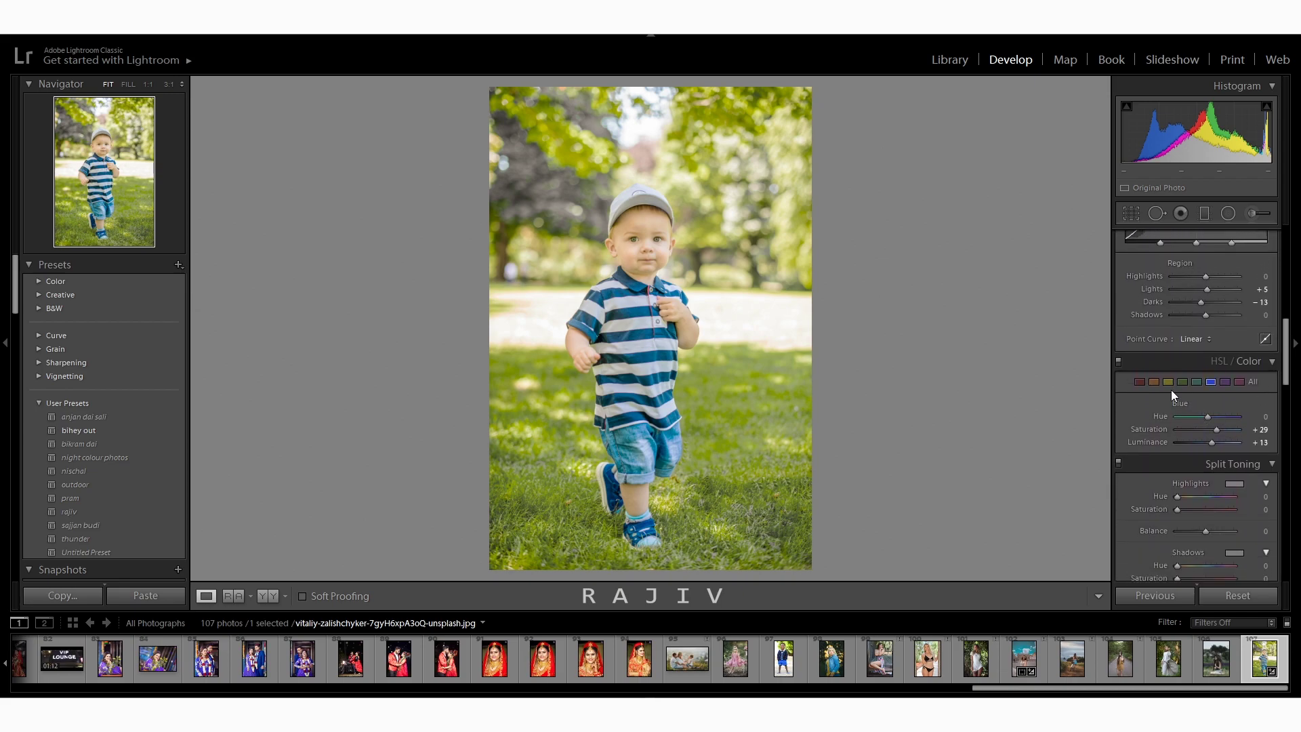
pyautogui.click(1154, 383)
pyautogui.moveTo(1207, 430); pyautogui.dragTo(1204, 430)
# Step: Set Green Hue -100, Saturation -29 and Luminance +16 to turn the foliage golden
pyautogui.click(1180, 382)
pyautogui.moveTo(1199, 416); pyautogui.dragTo(1176, 421)
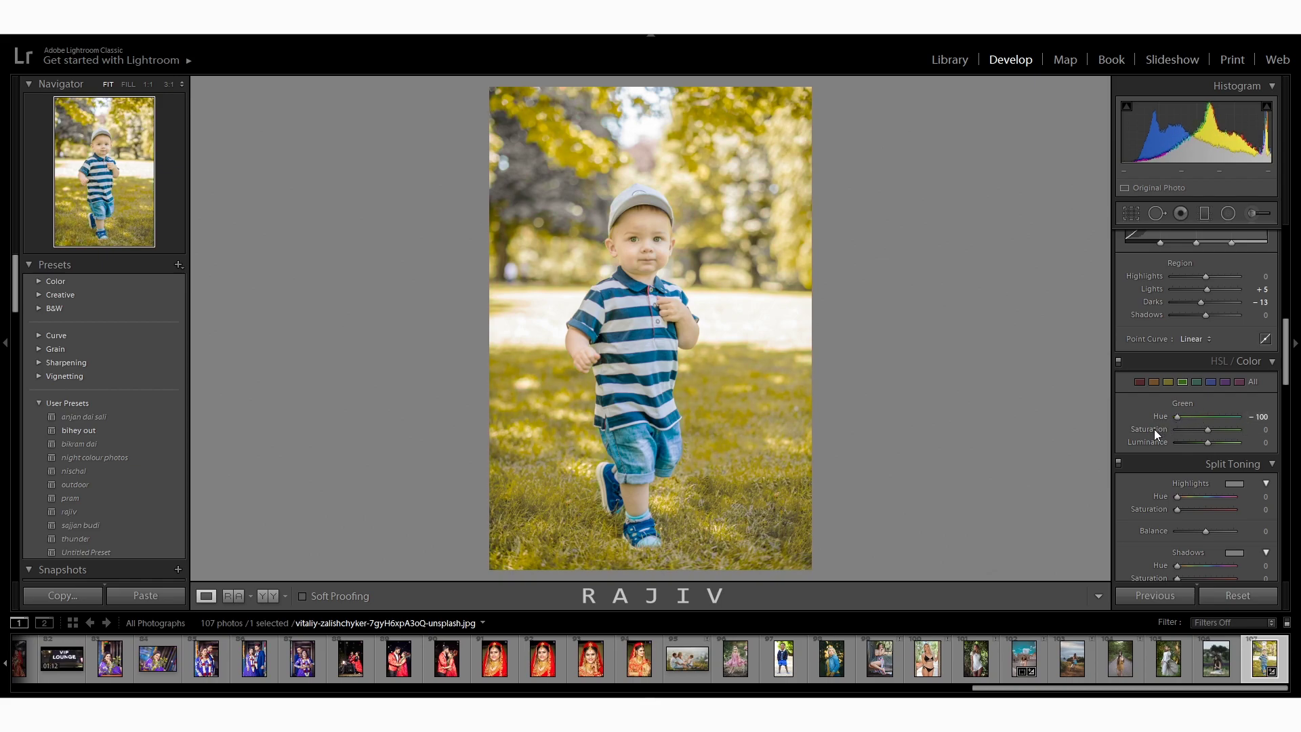
pyautogui.moveTo(1204, 430)
pyautogui.mouseDown()
pyautogui.moveTo(1199, 442)
pyautogui.moveTo(1216, 445)
pyautogui.mouseUp()
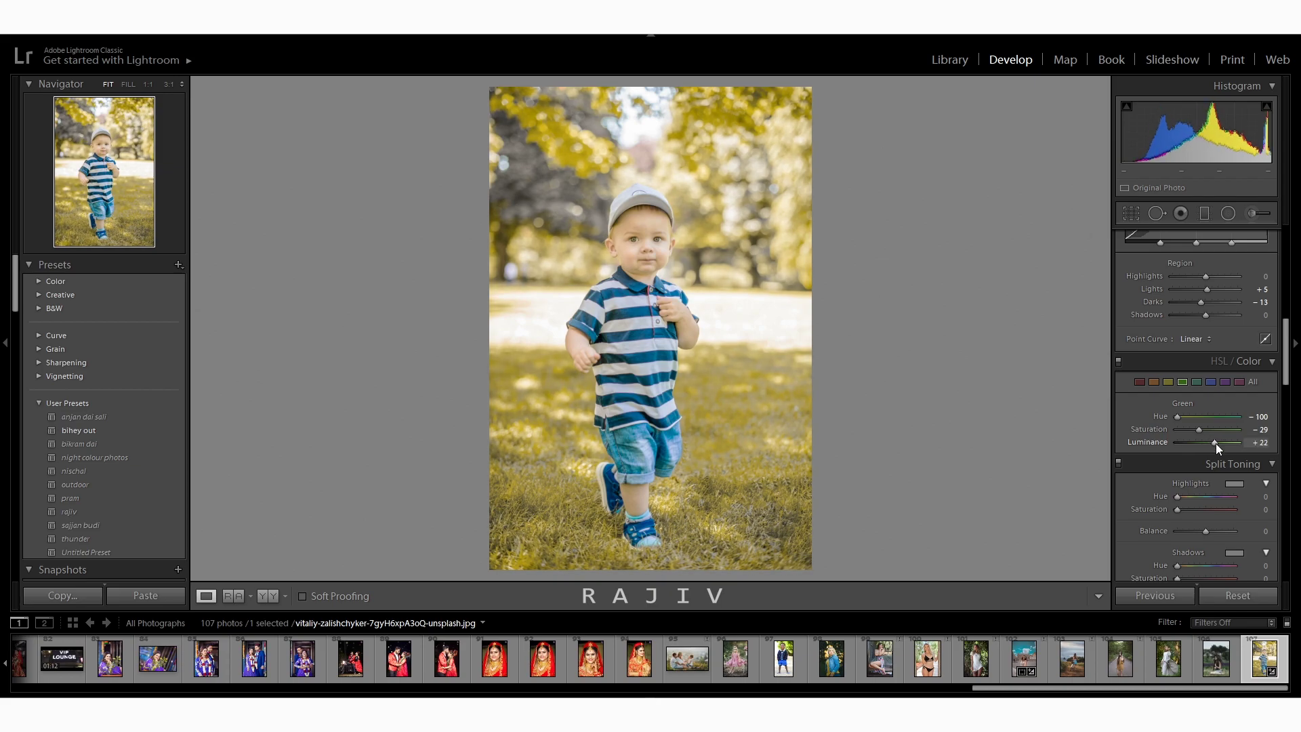
pyautogui.moveTo(1215, 444); pyautogui.dragTo(1214, 445)
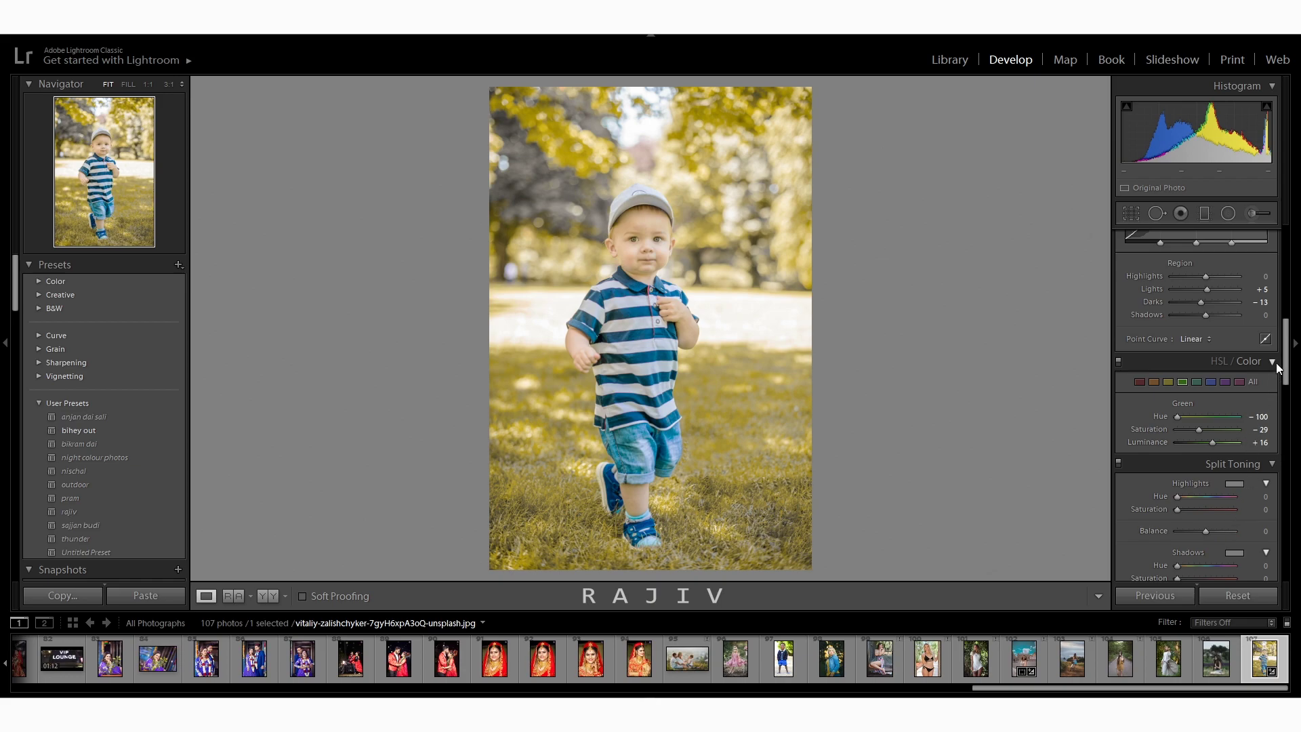
pyautogui.scroll(-2, 1229, 497)
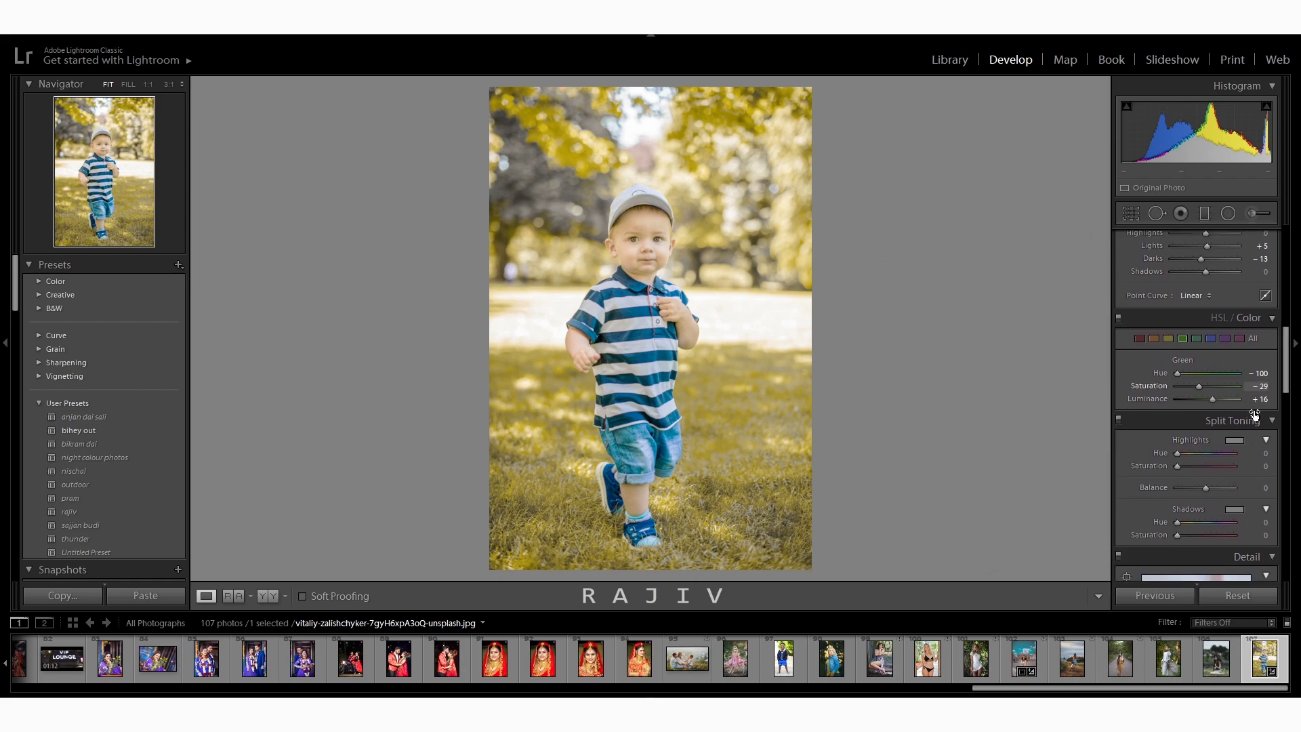
# Step: Give the split-toning highlights a golden tint of hue 46, saturation 19
pyautogui.scroll(-4, 1285, 359)
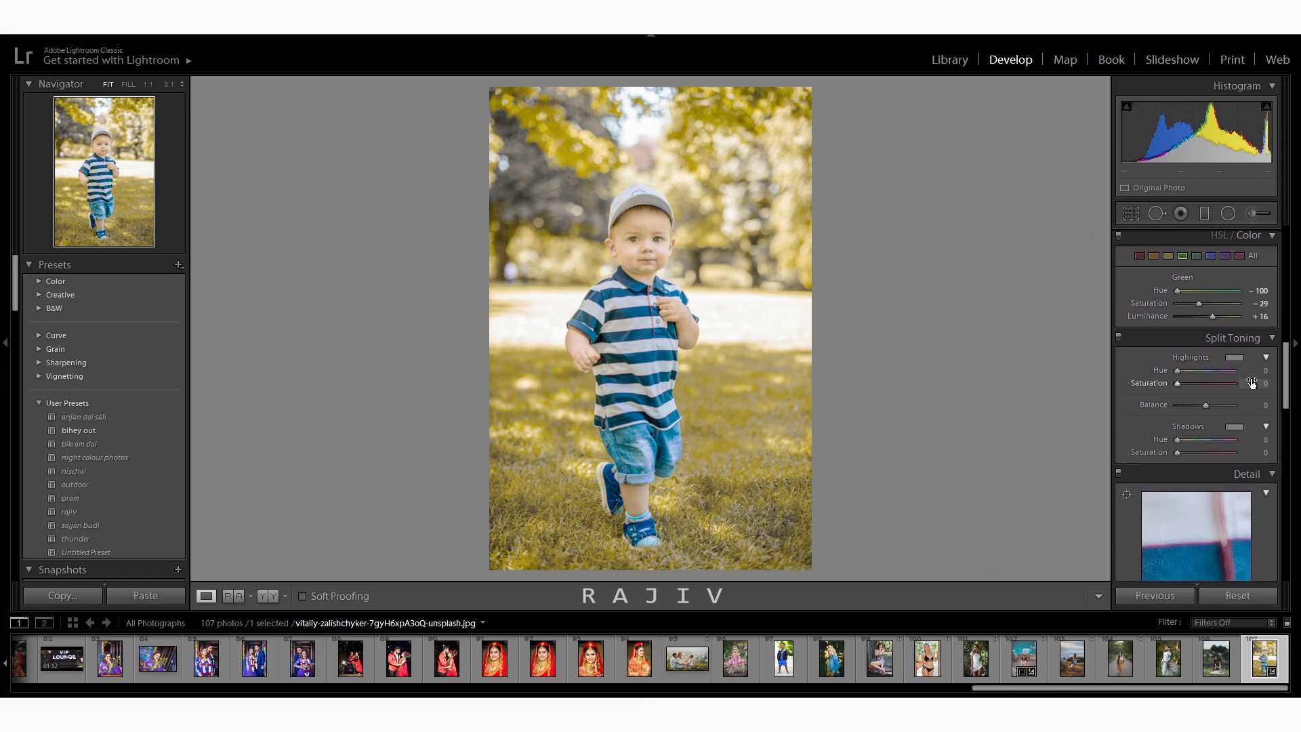
pyautogui.click(1241, 358)
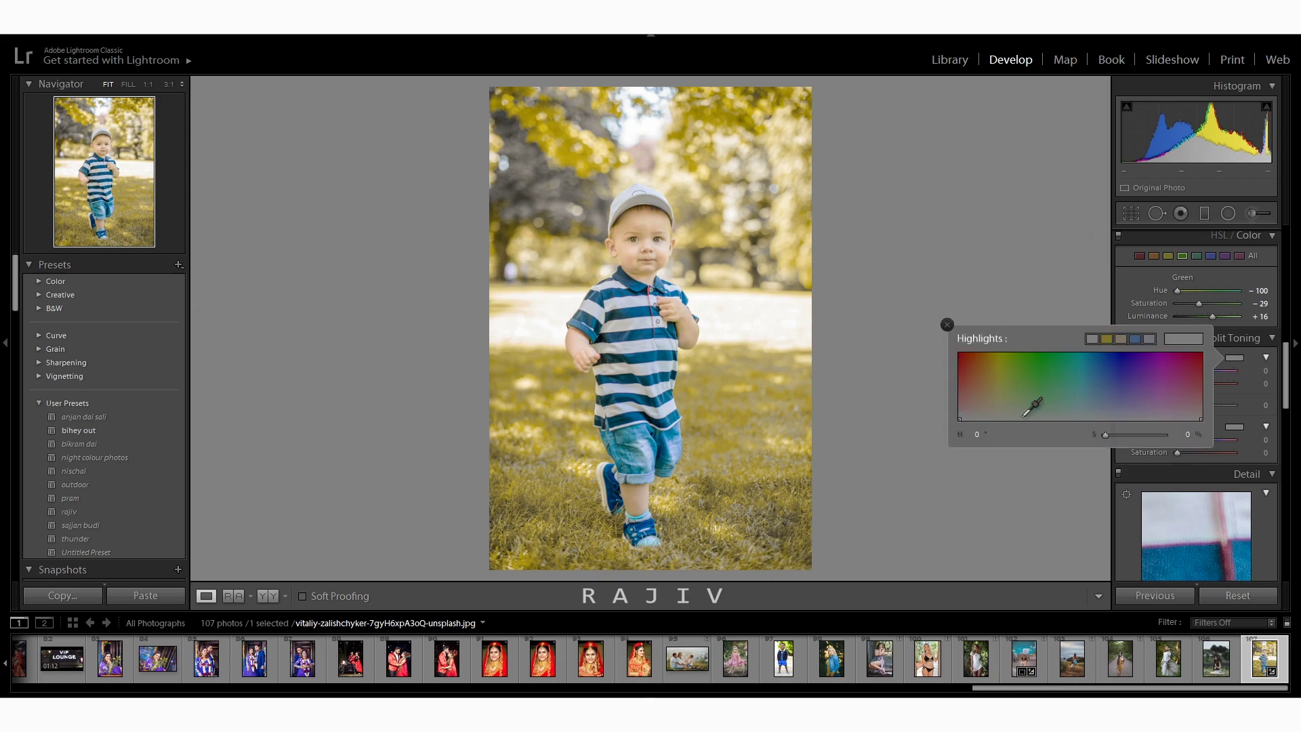
pyautogui.moveTo(965, 417); pyautogui.dragTo(989, 408)
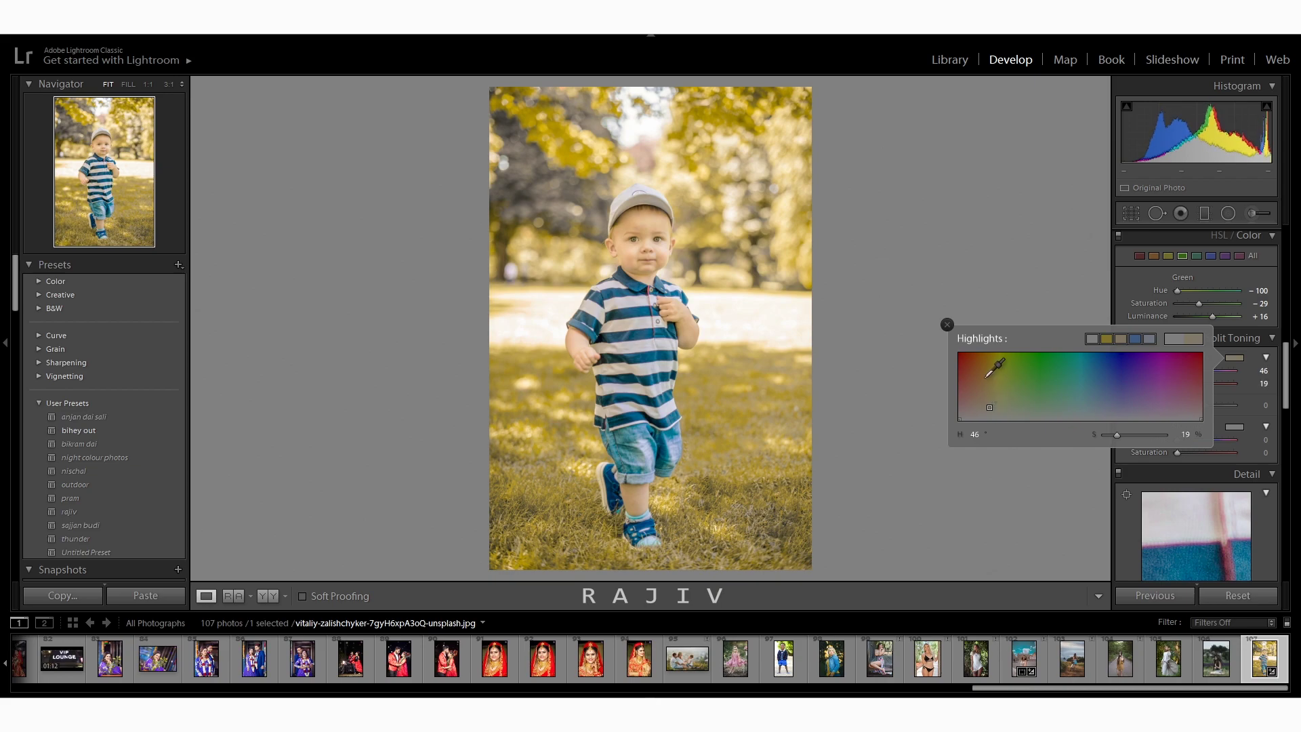
pyautogui.click(947, 325)
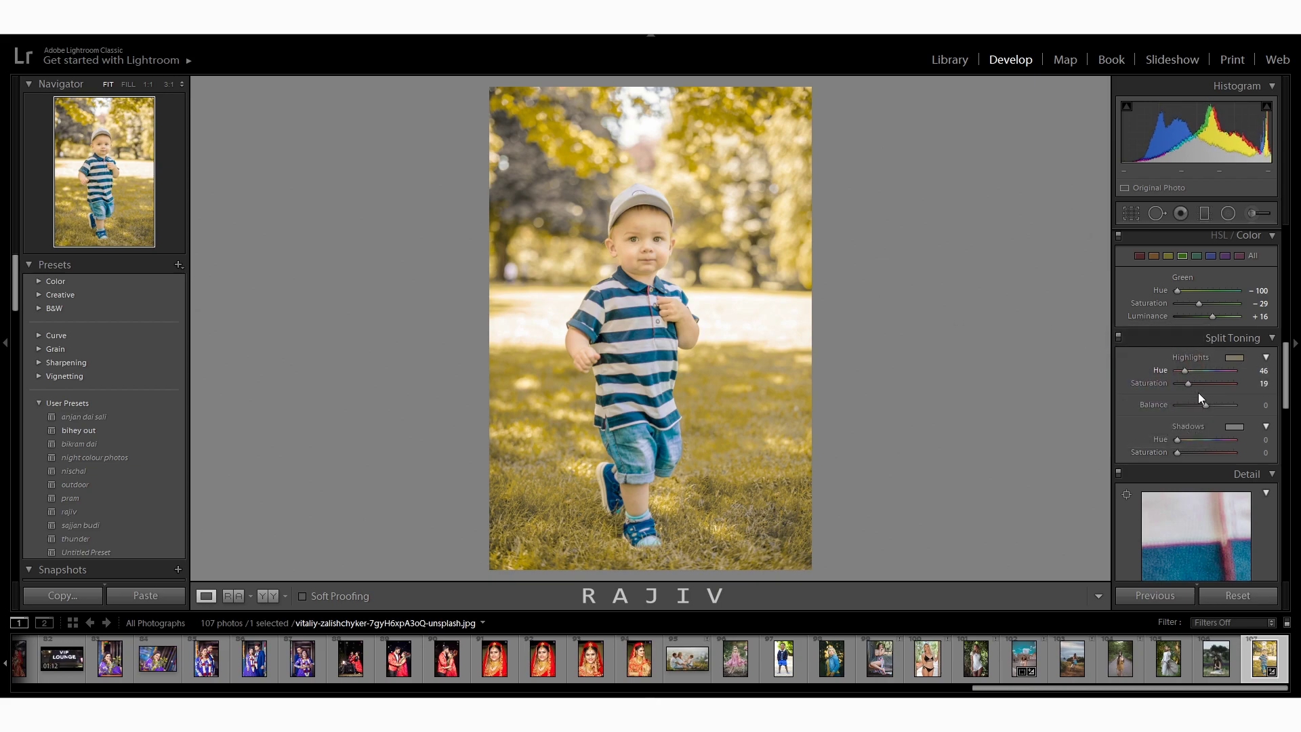
# Step: Set the split-toning shadow tint saturation to 10
pyautogui.click(1232, 426)
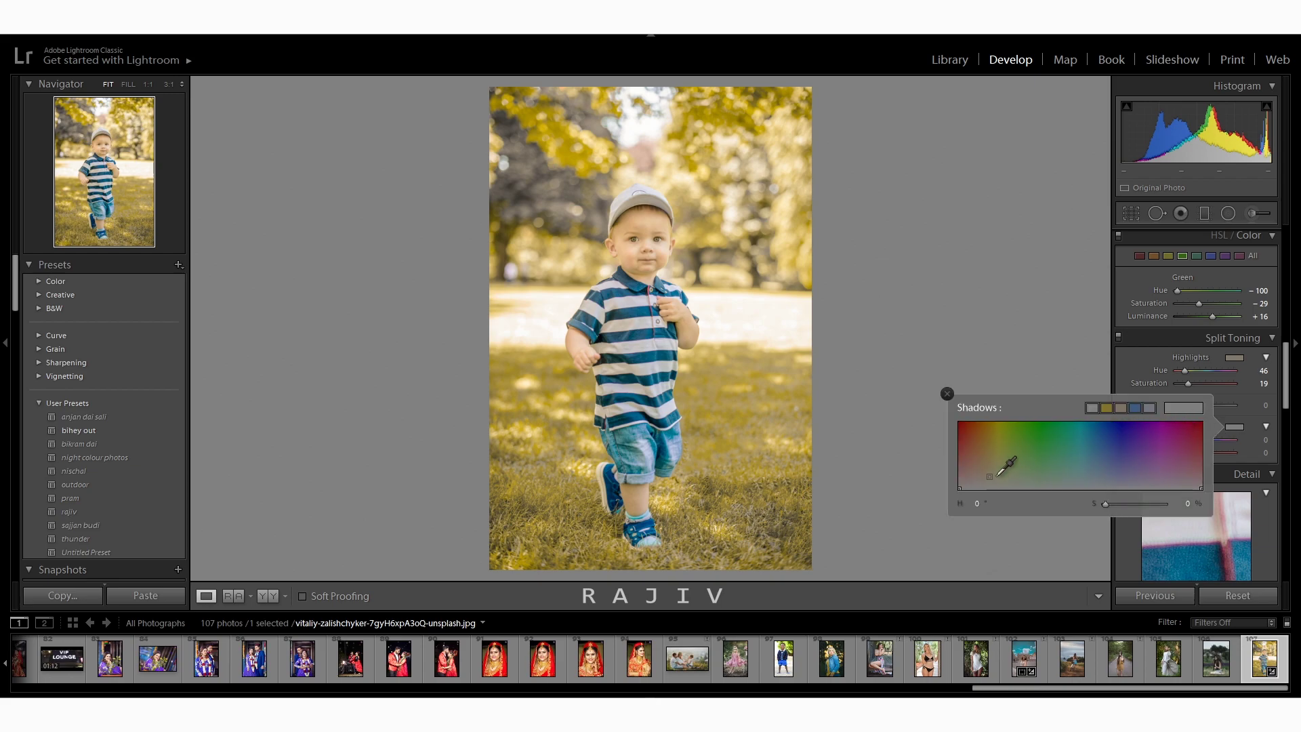
pyautogui.moveTo(989, 478); pyautogui.dragTo(960, 483)
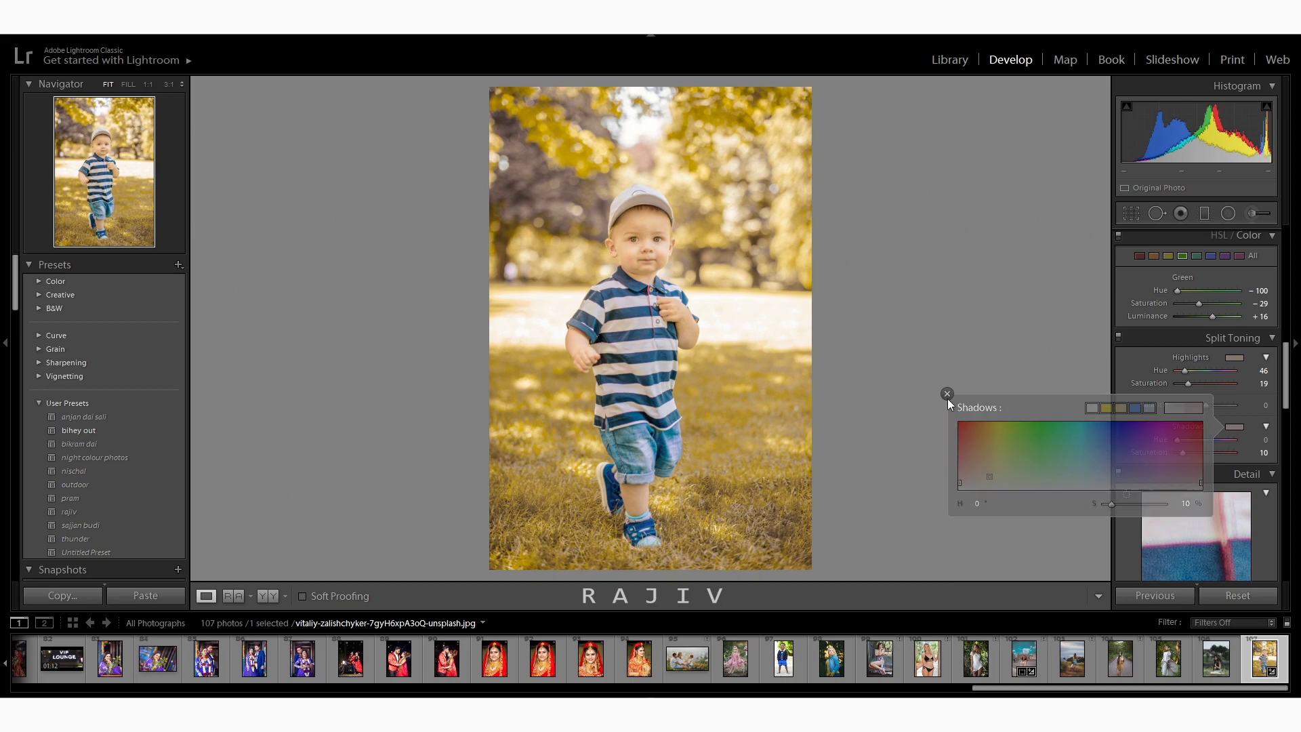
pyautogui.click(947, 394)
# Step: Set Sharpening Amount 16, Radius 1.2, Detail 33 and Luminance noise reduction 15, Detail 19
pyautogui.moveTo(1284, 384); pyautogui.dragTo(1282, 431)
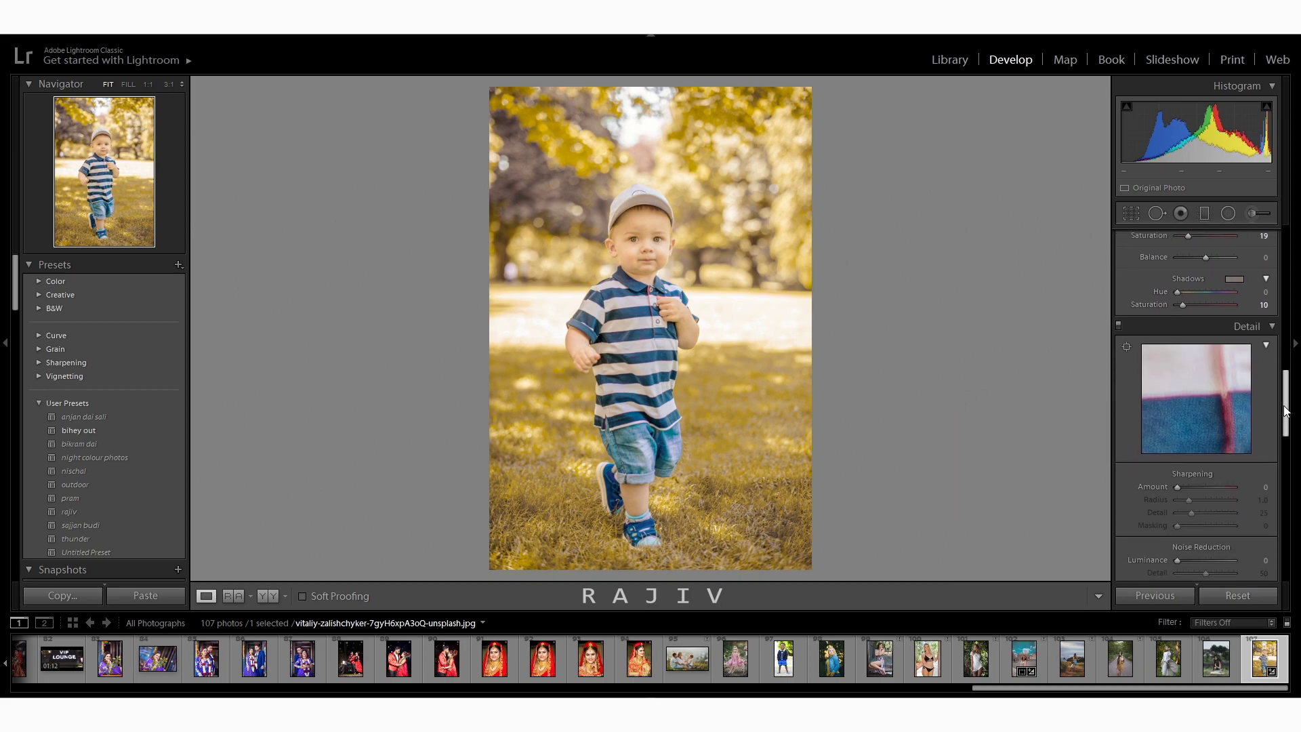
pyautogui.scroll(-4, 1235, 385)
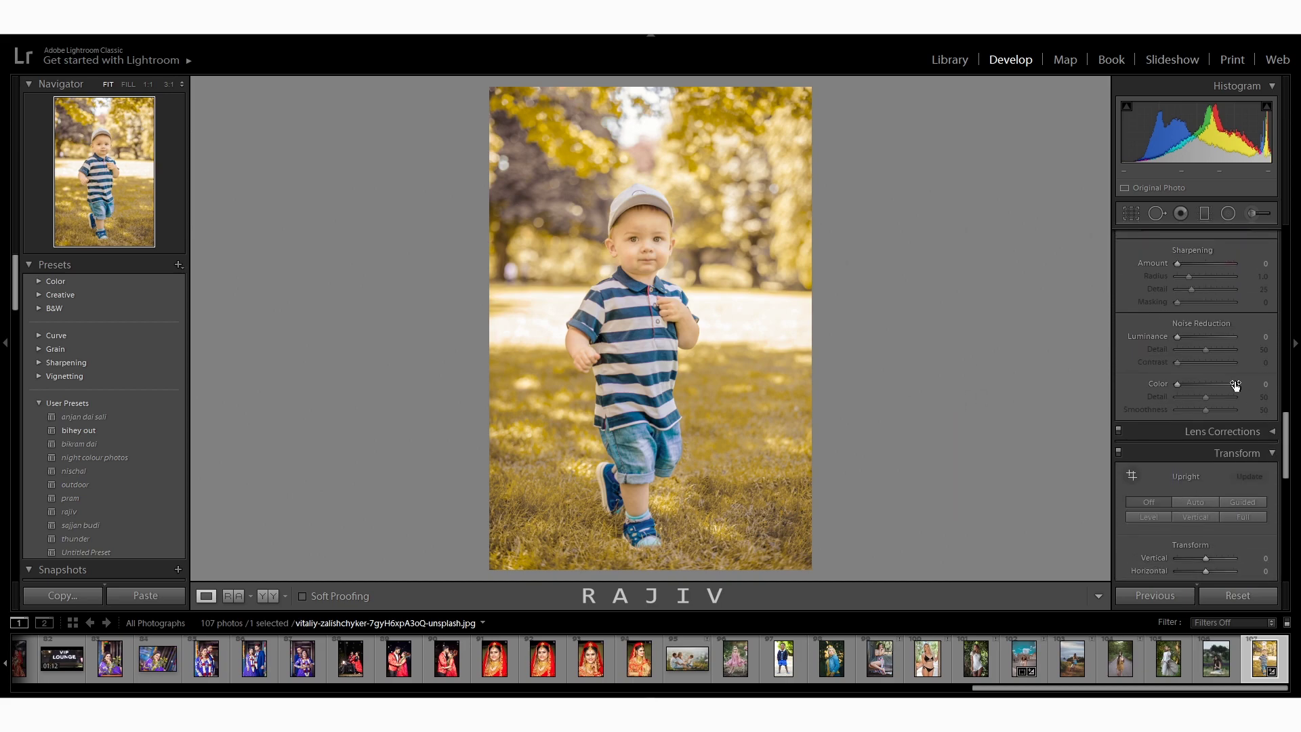
pyautogui.moveTo(1173, 336)
pyautogui.mouseDown()
pyautogui.moveTo(1185, 336)
pyautogui.moveTo(1184, 365)
pyautogui.moveTo(1185, 350)
pyautogui.mouseUp()
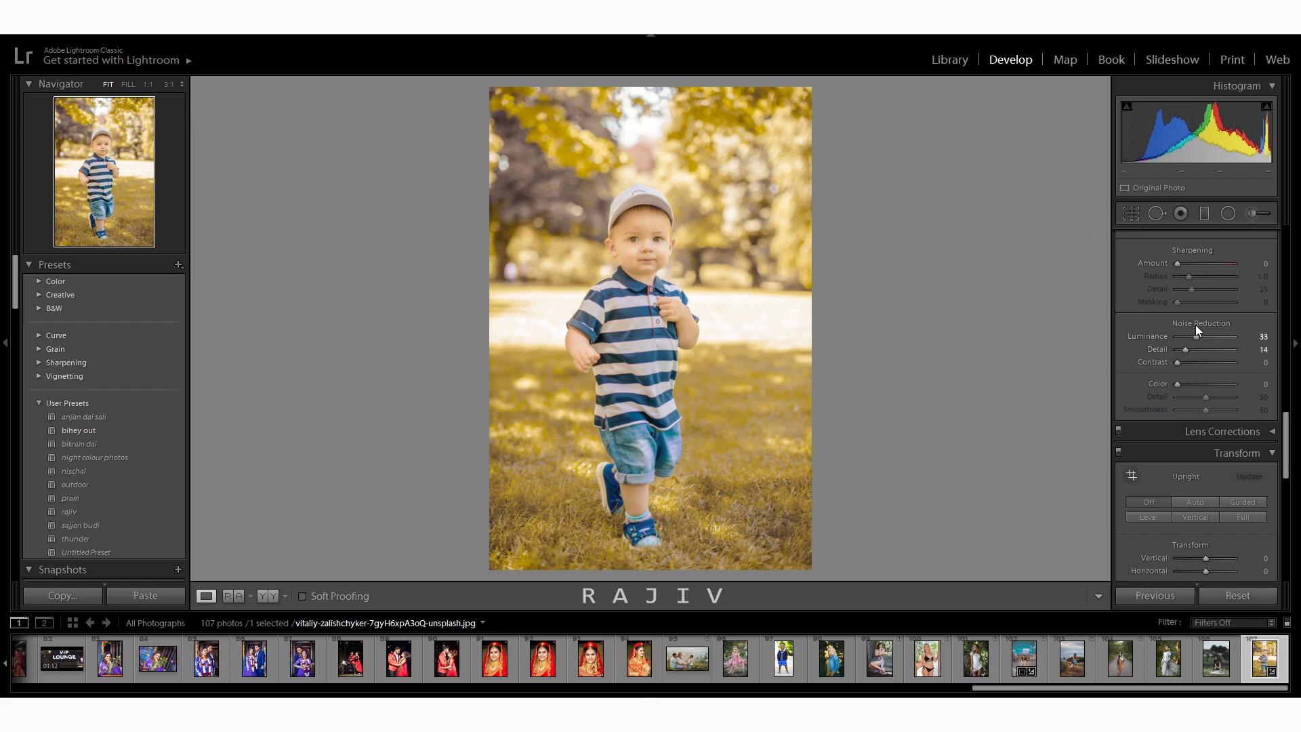
pyautogui.moveTo(1179, 262); pyautogui.dragTo(1195, 289)
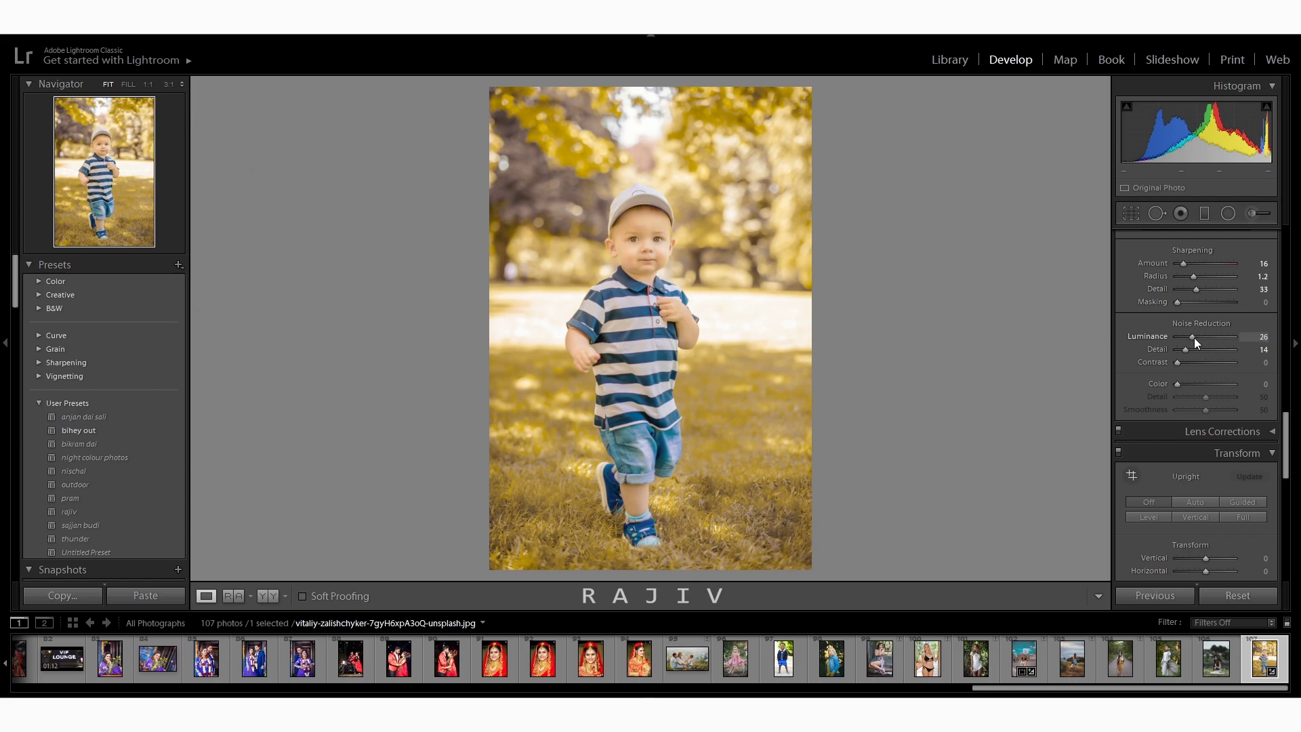
pyautogui.moveTo(1190, 339); pyautogui.dragTo(1187, 351)
pyautogui.moveTo(1286, 428); pyautogui.dragTo(1287, 523)
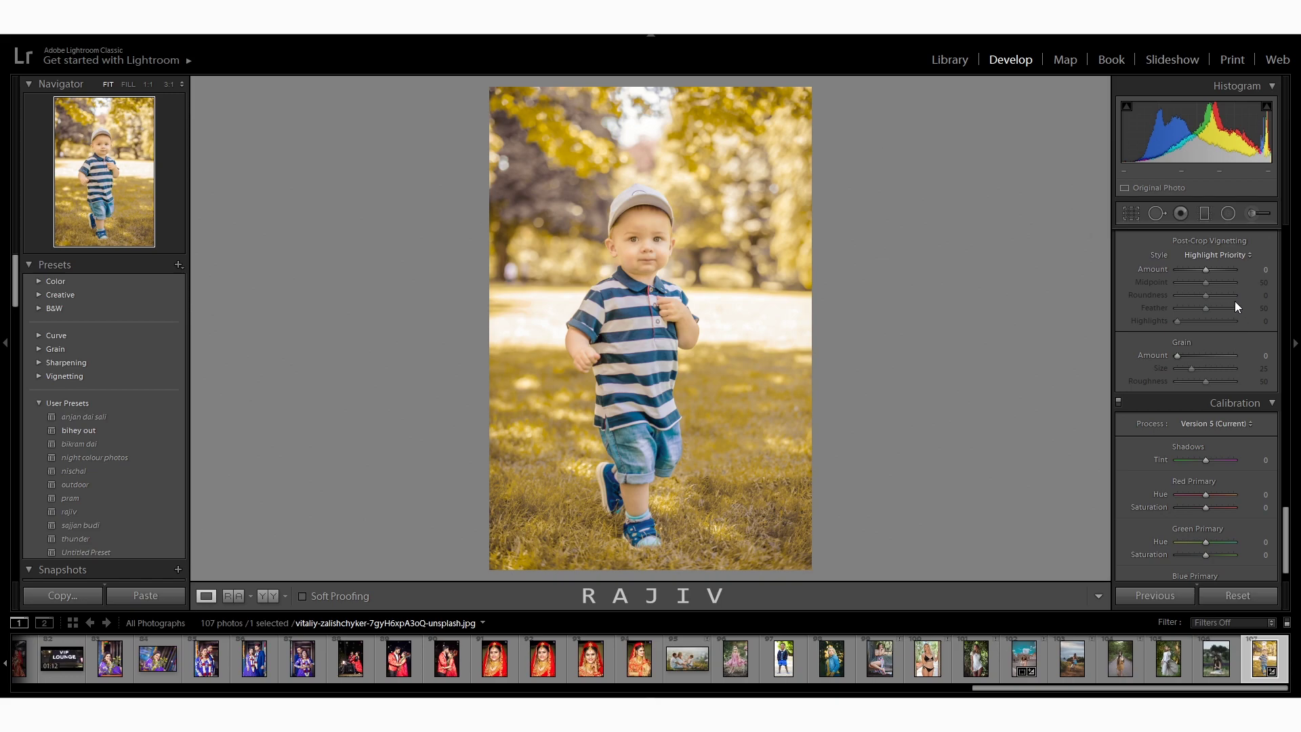
# Step: Set the post-crop vignette to Midpoint 10, Roundness +90, Feather 100 and Amount -21
pyautogui.moveTo(1207, 270); pyautogui.dragTo(1197, 274)
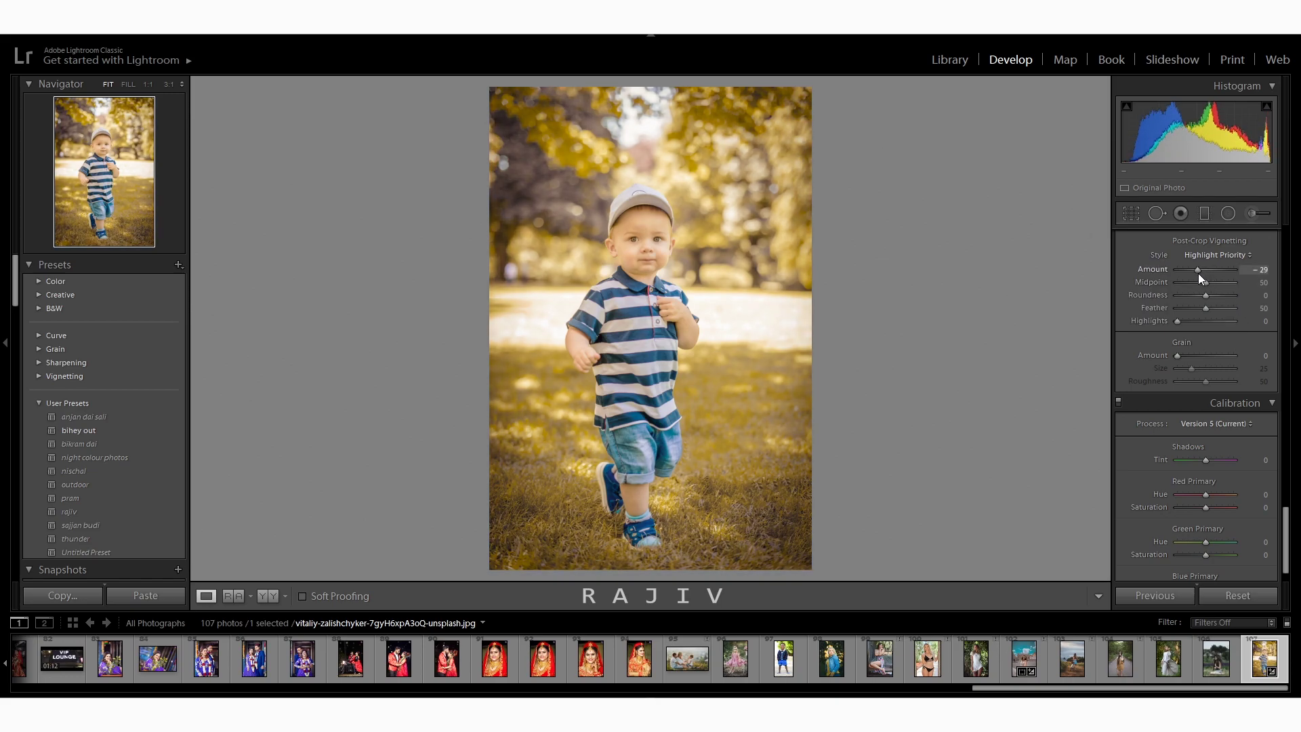
pyautogui.moveTo(1204, 282)
pyautogui.mouseDown()
pyautogui.moveTo(1157, 290)
pyautogui.moveTo(1245, 303)
pyautogui.mouseUp()
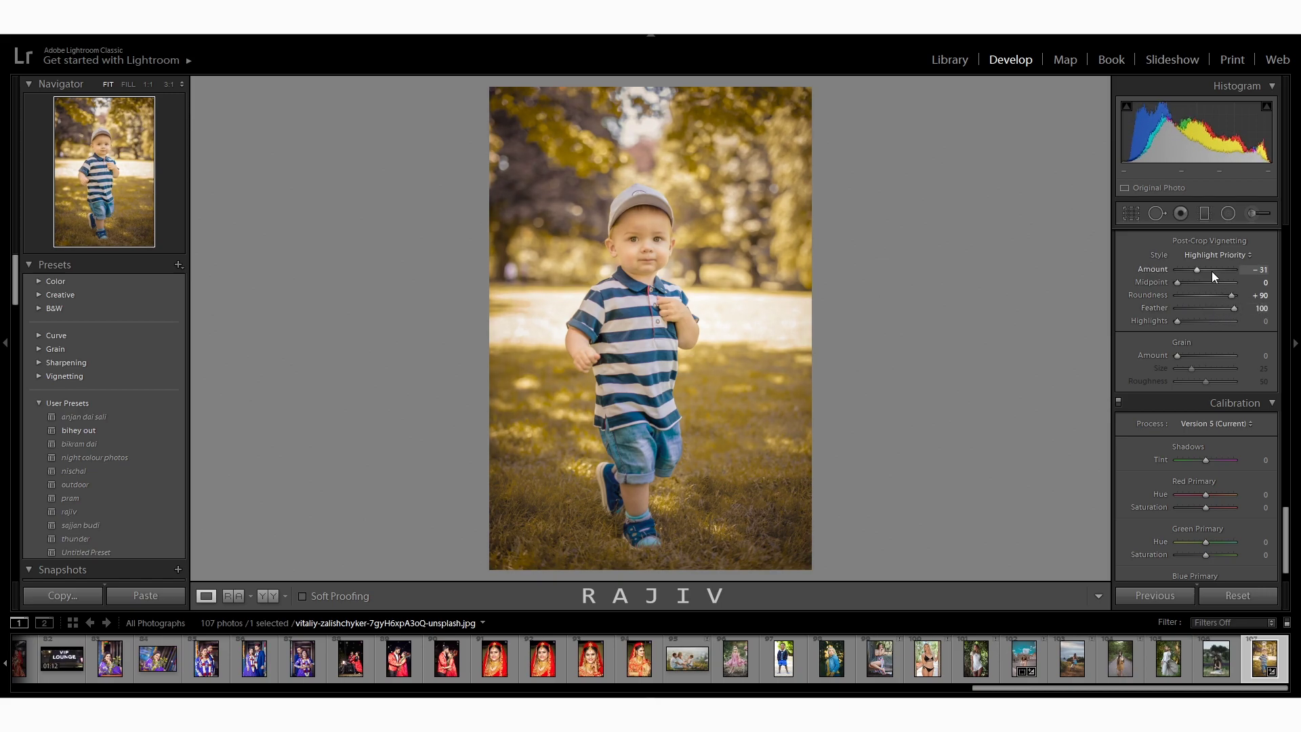
pyautogui.moveTo(1198, 267)
pyautogui.mouseDown()
pyautogui.moveTo(1189, 281)
pyautogui.moveTo(1200, 269)
pyautogui.mouseUp()
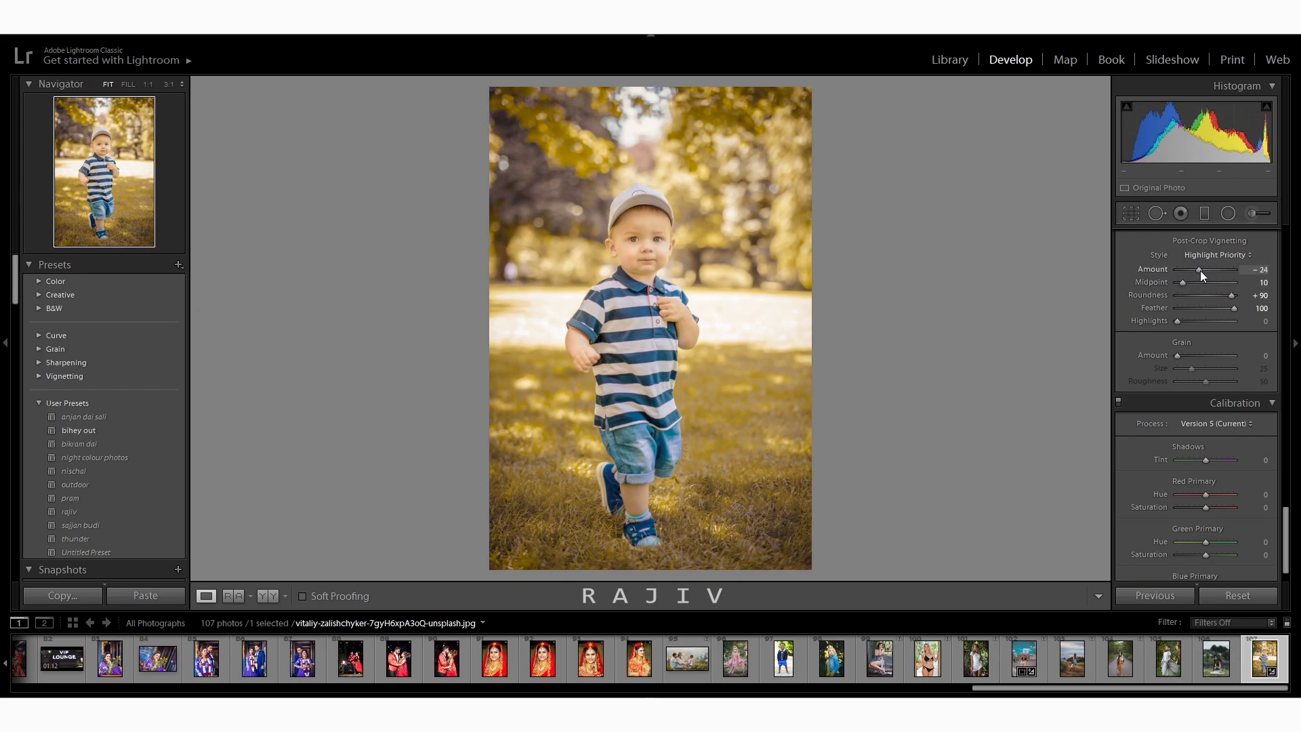
pyautogui.moveTo(1285, 522); pyautogui.dragTo(1291, 380)
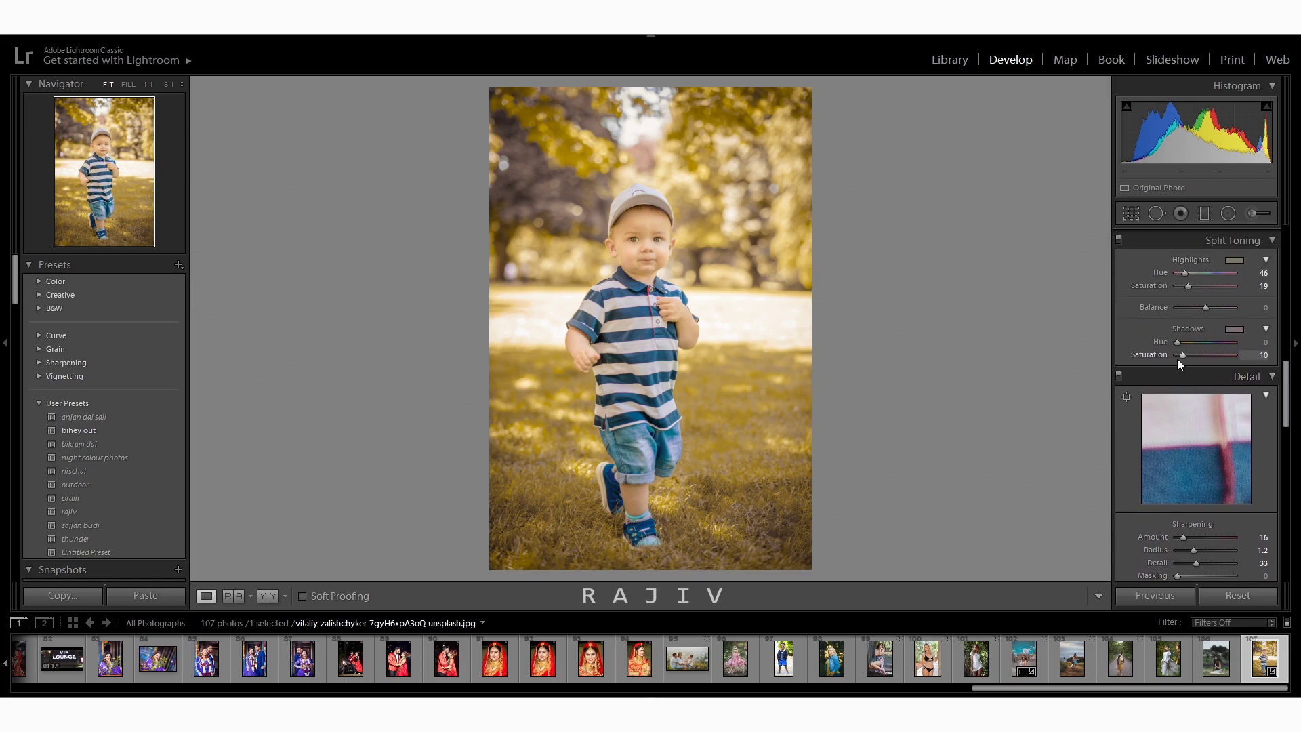
# Step: Raise shadow split-toning saturation to 18 and pull Blacks down to -38
pyautogui.moveTo(1180, 358); pyautogui.dragTo(1184, 359)
pyautogui.moveTo(1283, 391); pyautogui.dragTo(1294, 266)
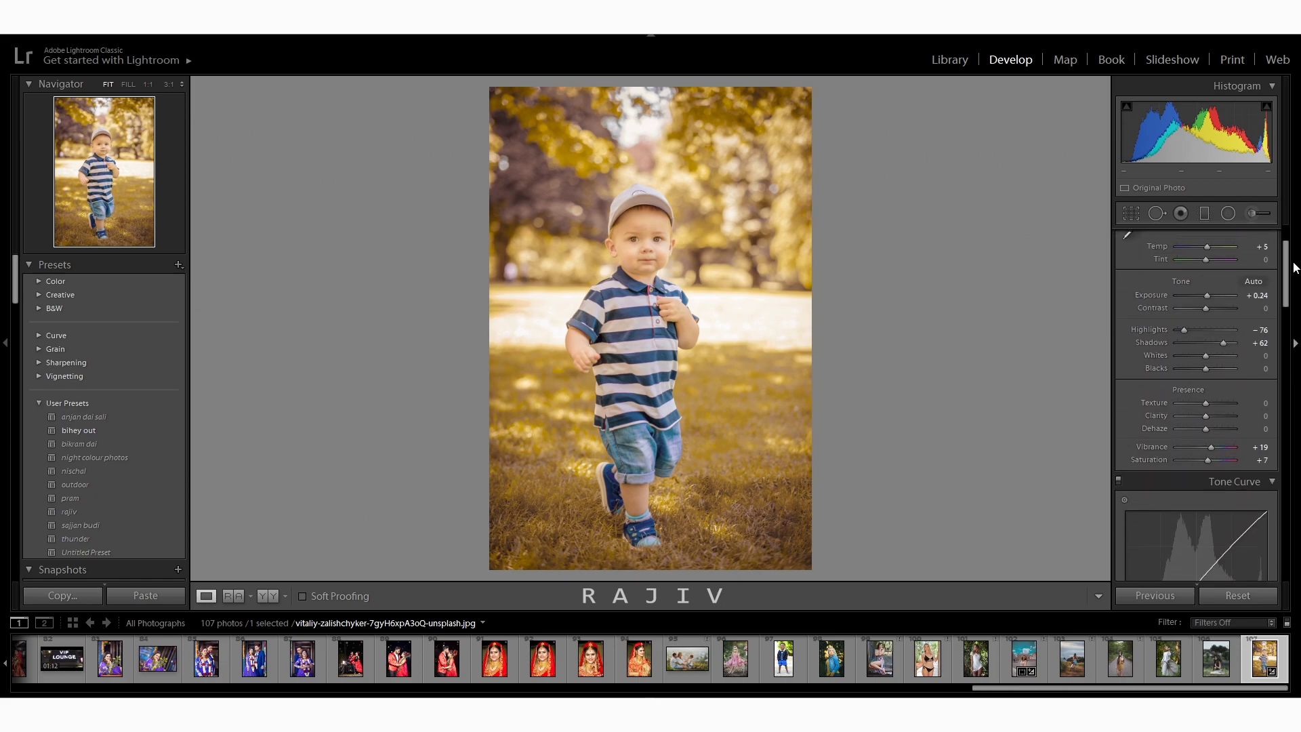
pyautogui.moveTo(1205, 369); pyautogui.dragTo(1194, 375)
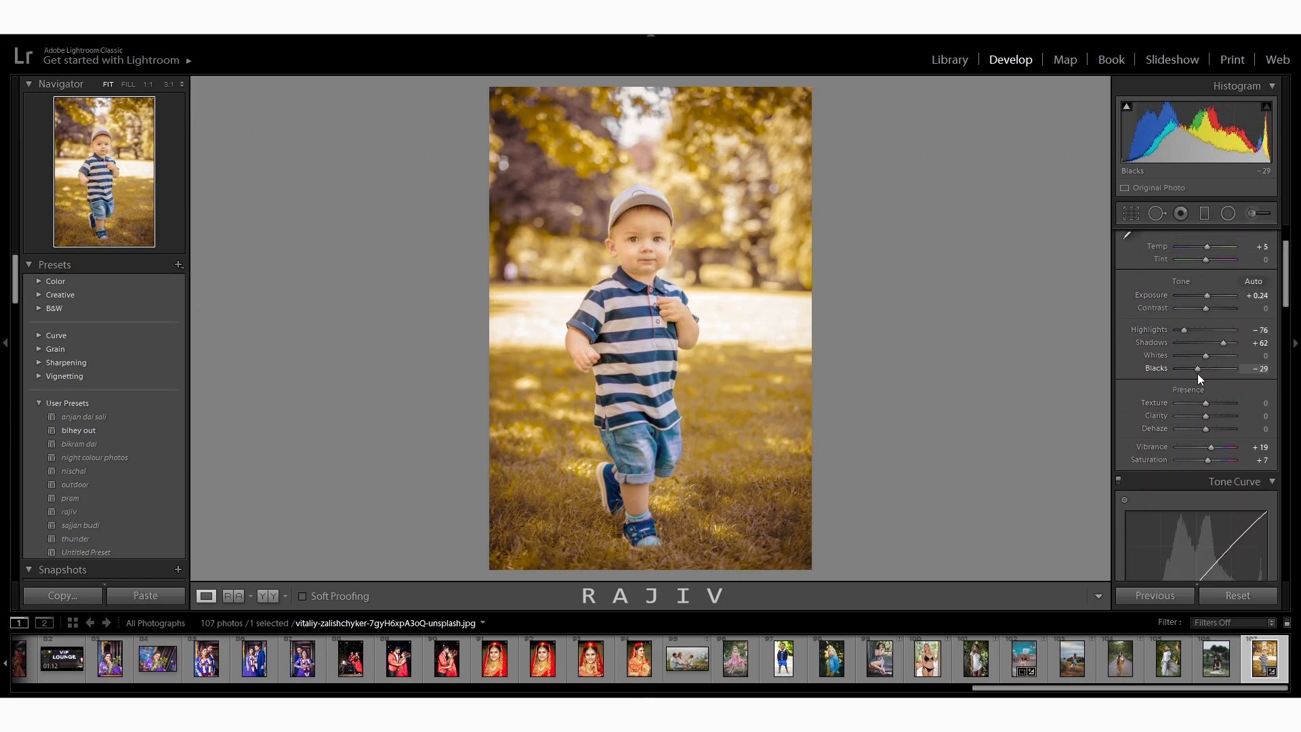
# Step: Draw and reposition a first diagonal graduated filter from the top-right, then abandon it
pyautogui.click(1203, 214)
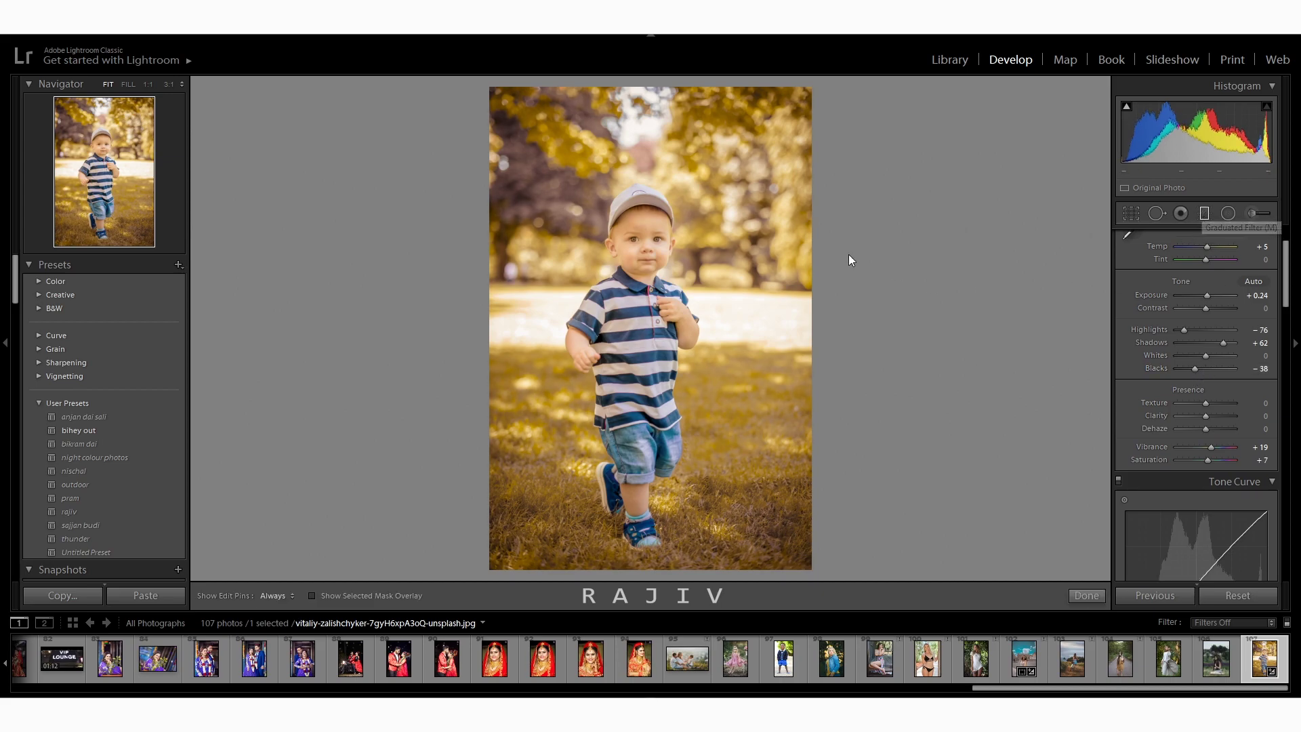
pyautogui.moveTo(804, 88); pyautogui.dragTo(682, 181)
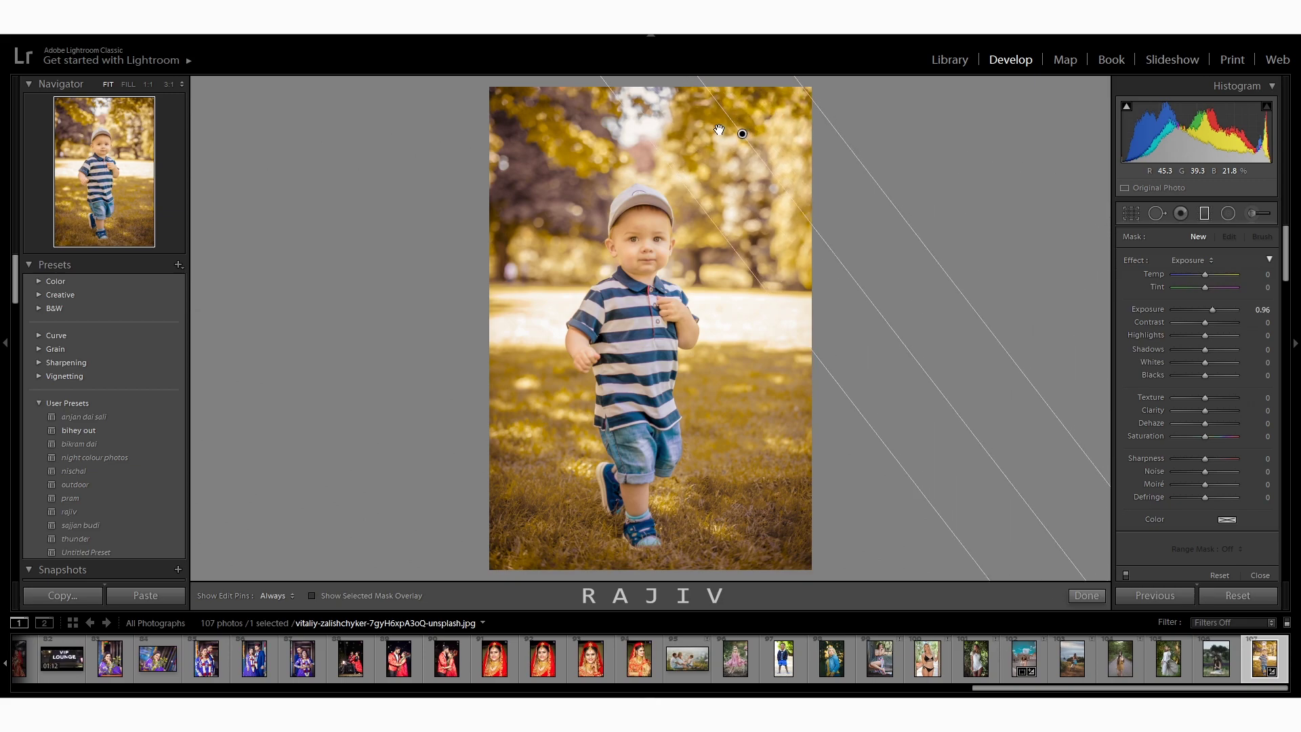
pyautogui.moveTo(740, 133); pyautogui.dragTo(691, 185)
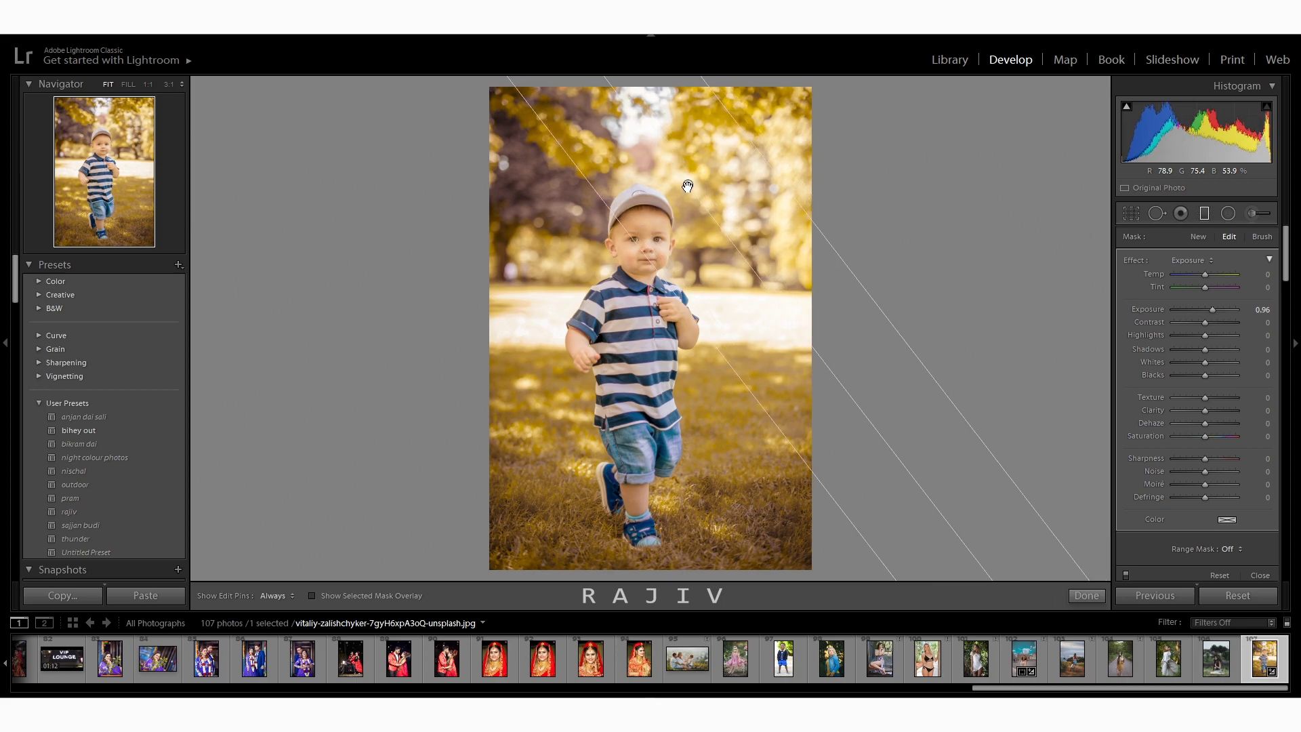
pyautogui.moveTo(692, 185); pyautogui.dragTo(694, 183)
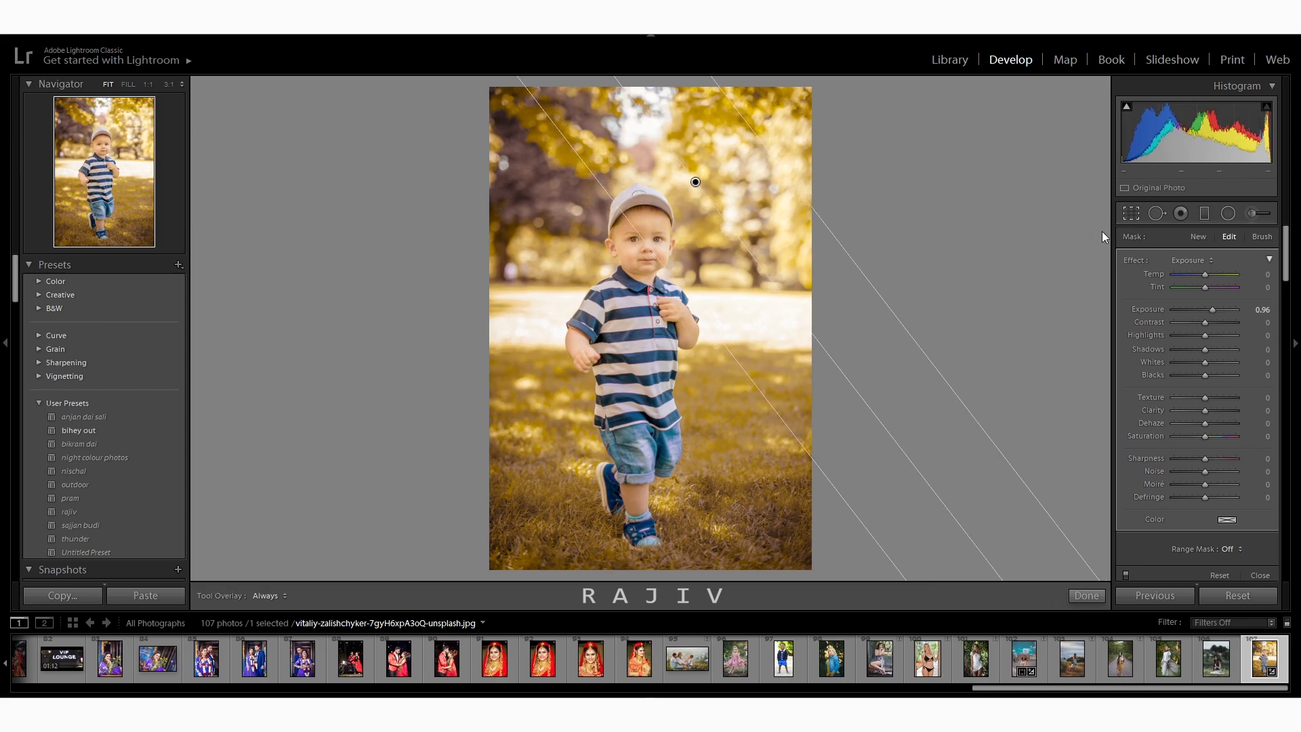
pyautogui.press('r')
pyautogui.press('r')
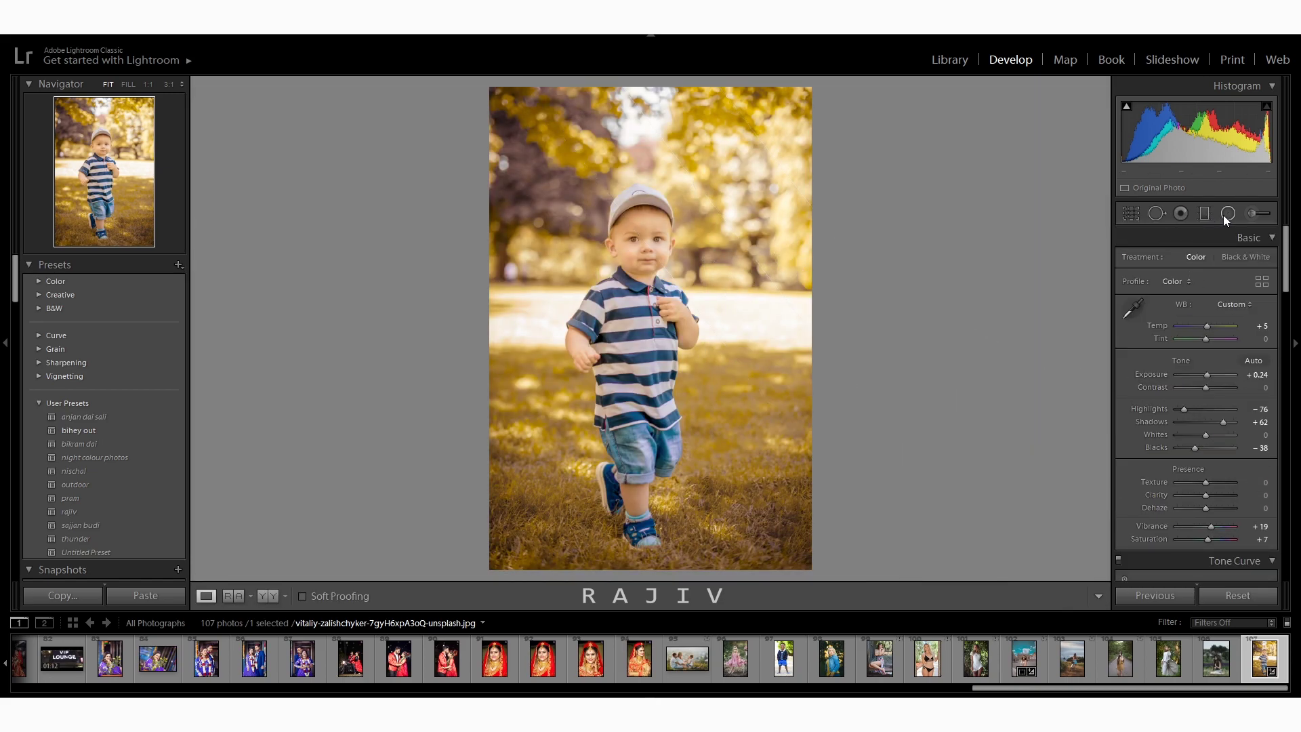
# Step: Draw a new diagonal +0.96 exposure gradient, shift it down-right, and finish it
pyautogui.click(1204, 212)
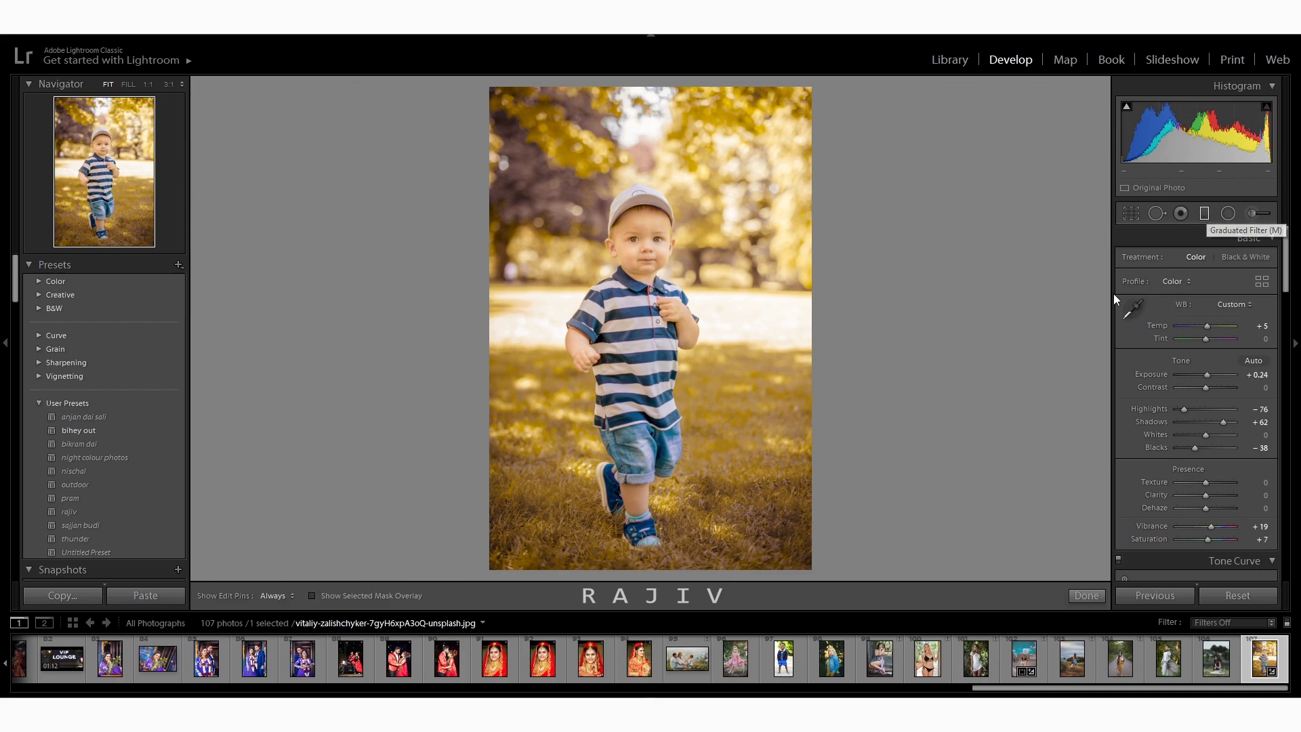
pyautogui.moveTo(815, 373)
pyautogui.mouseDown()
pyautogui.moveTo(738, 365)
pyautogui.moveTo(702, 338)
pyautogui.moveTo(700, 310)
pyautogui.mouseUp()
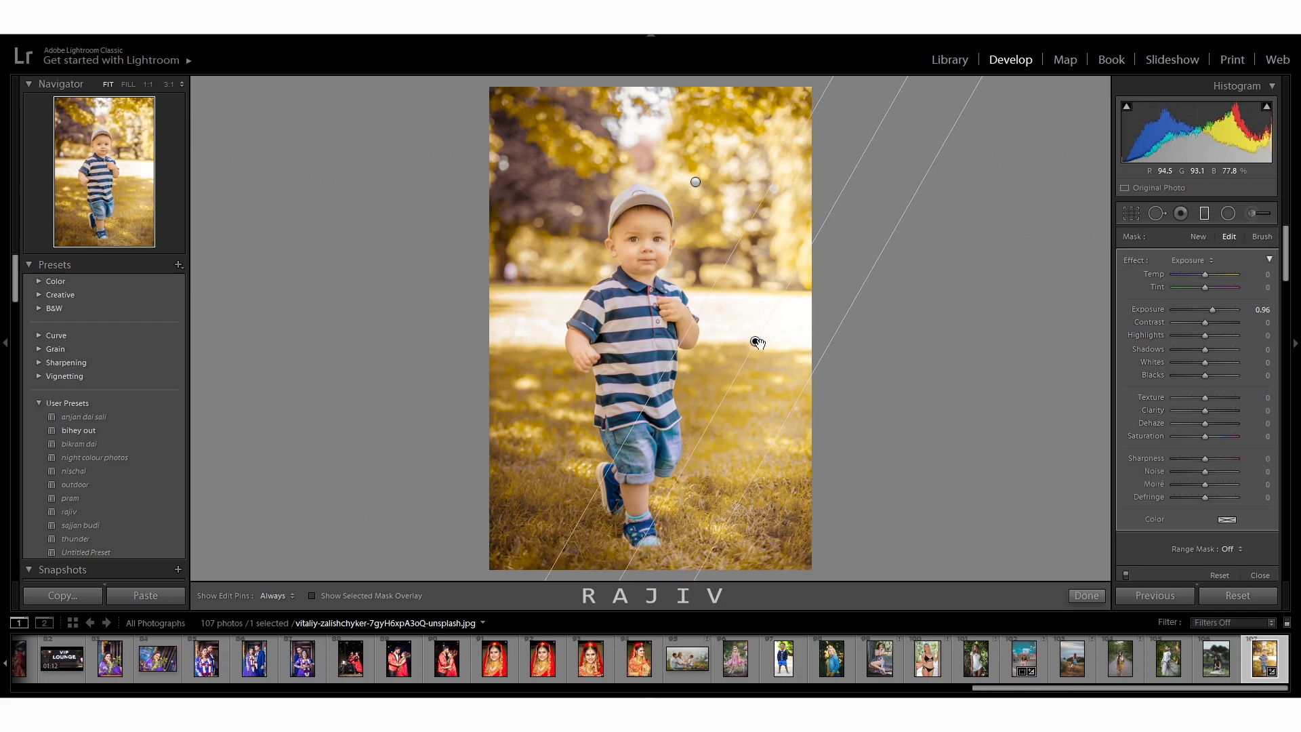
pyautogui.moveTo(755, 341)
pyautogui.mouseDown()
pyautogui.moveTo(771, 468)
pyautogui.moveTo(697, 485)
pyautogui.moveTo(603, 549)
pyautogui.mouseUp()
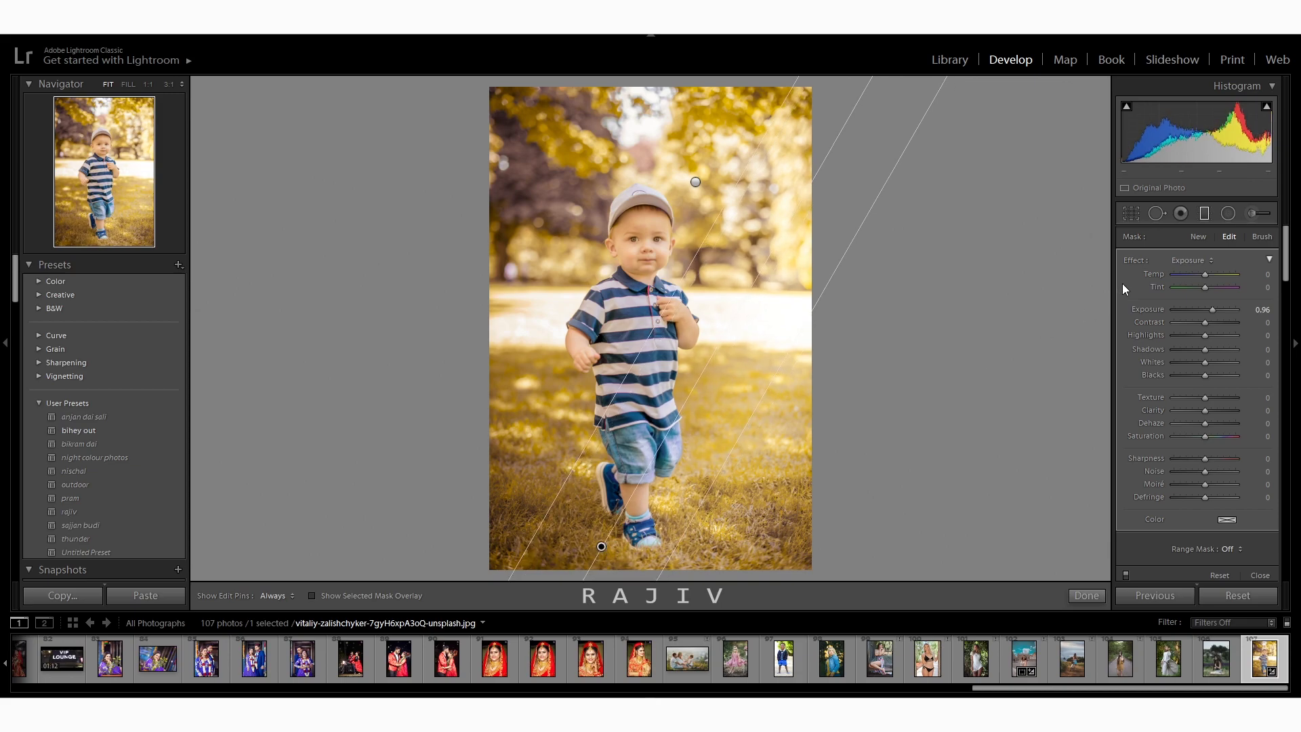
pyautogui.click(1203, 214)
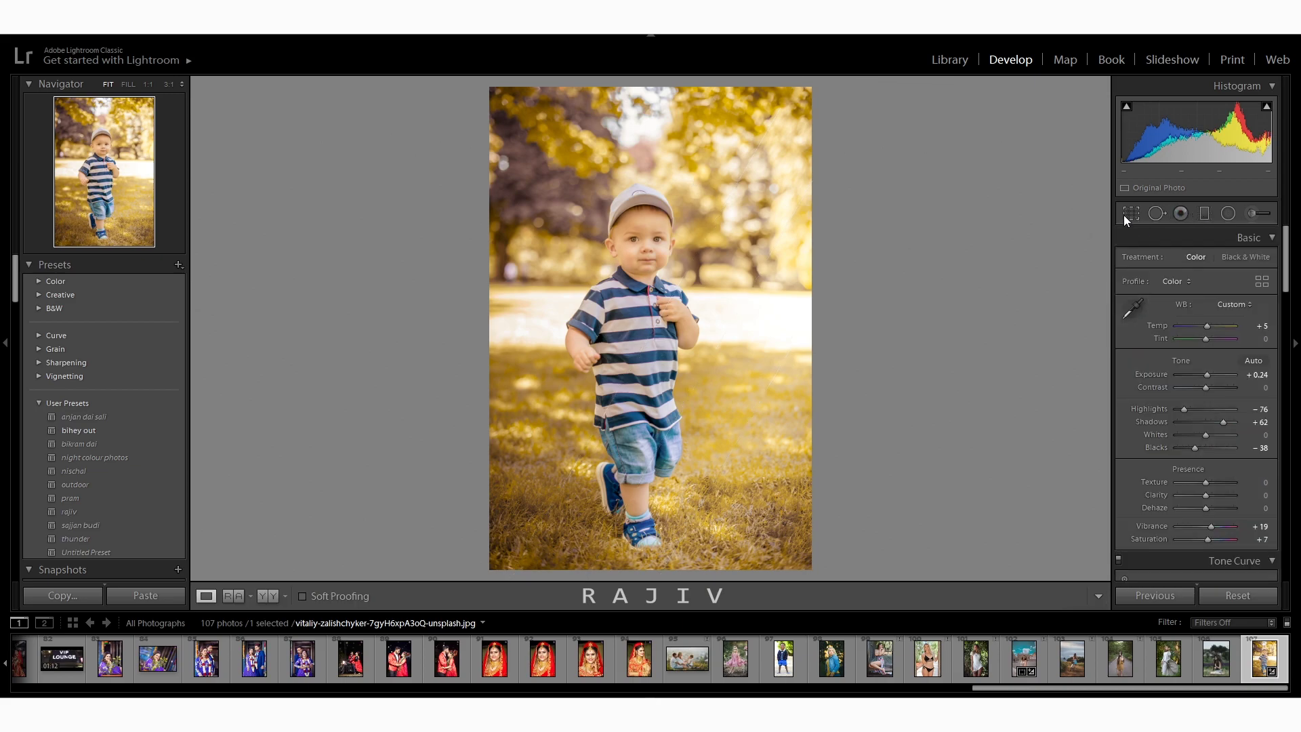
# Step: Briefly reopen the graduated filter and crop overlay, then close them unchanged
pyautogui.press('m')
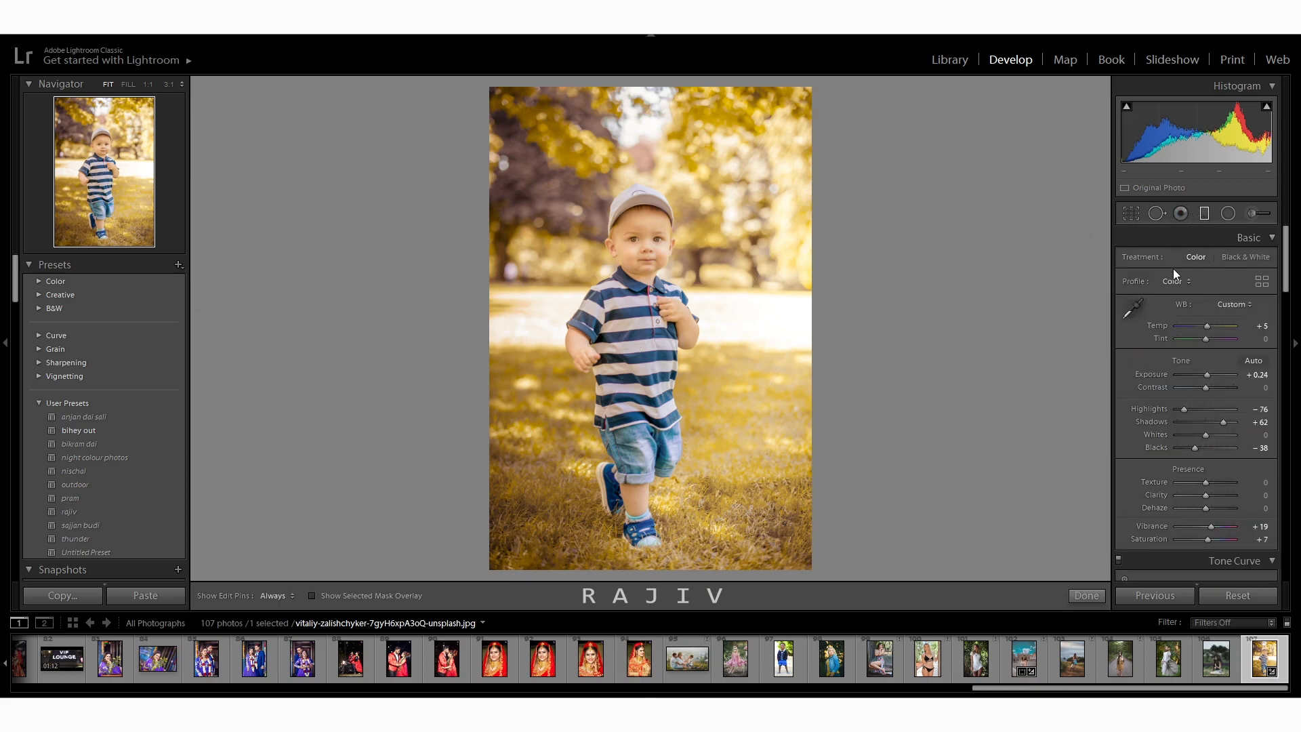
pyautogui.click(1135, 215)
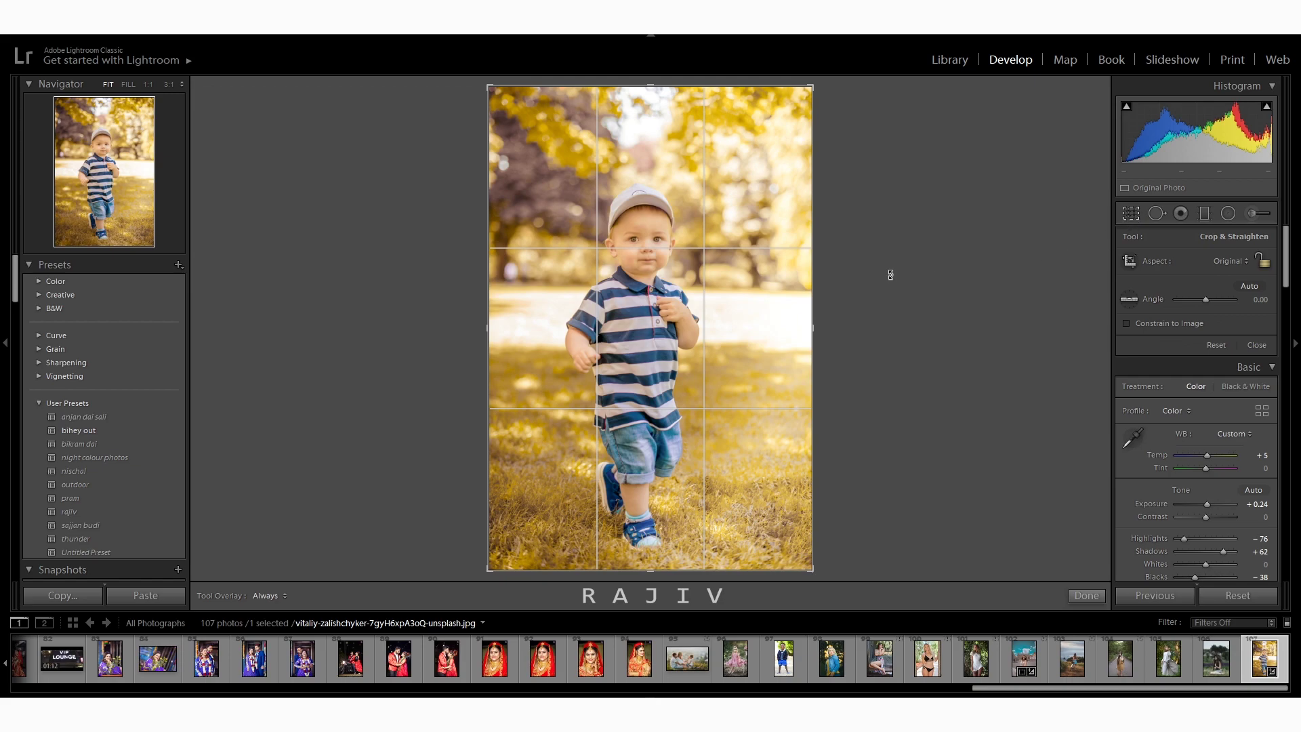
pyautogui.press('r')
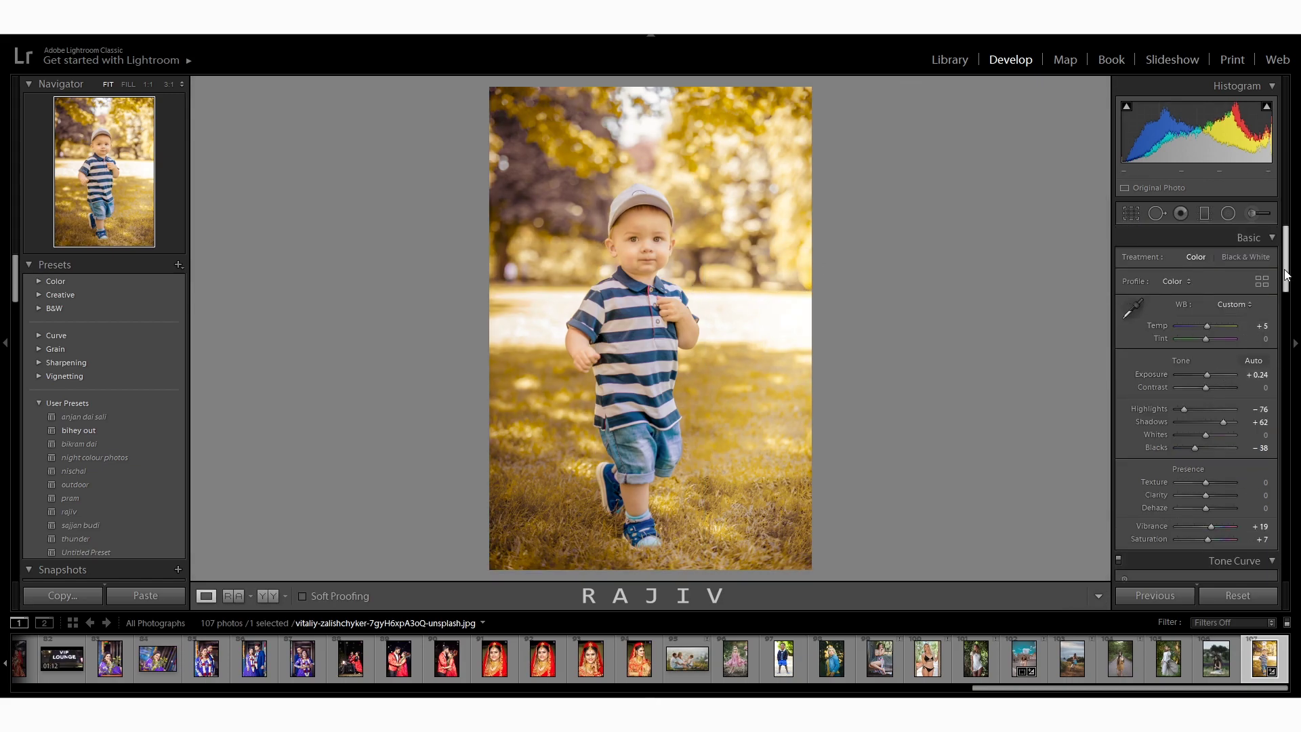
# Step: Set Green Hue and Saturation to -100 and deepen Blacks to -60
pyautogui.moveTo(1286, 271); pyautogui.dragTo(1286, 389)
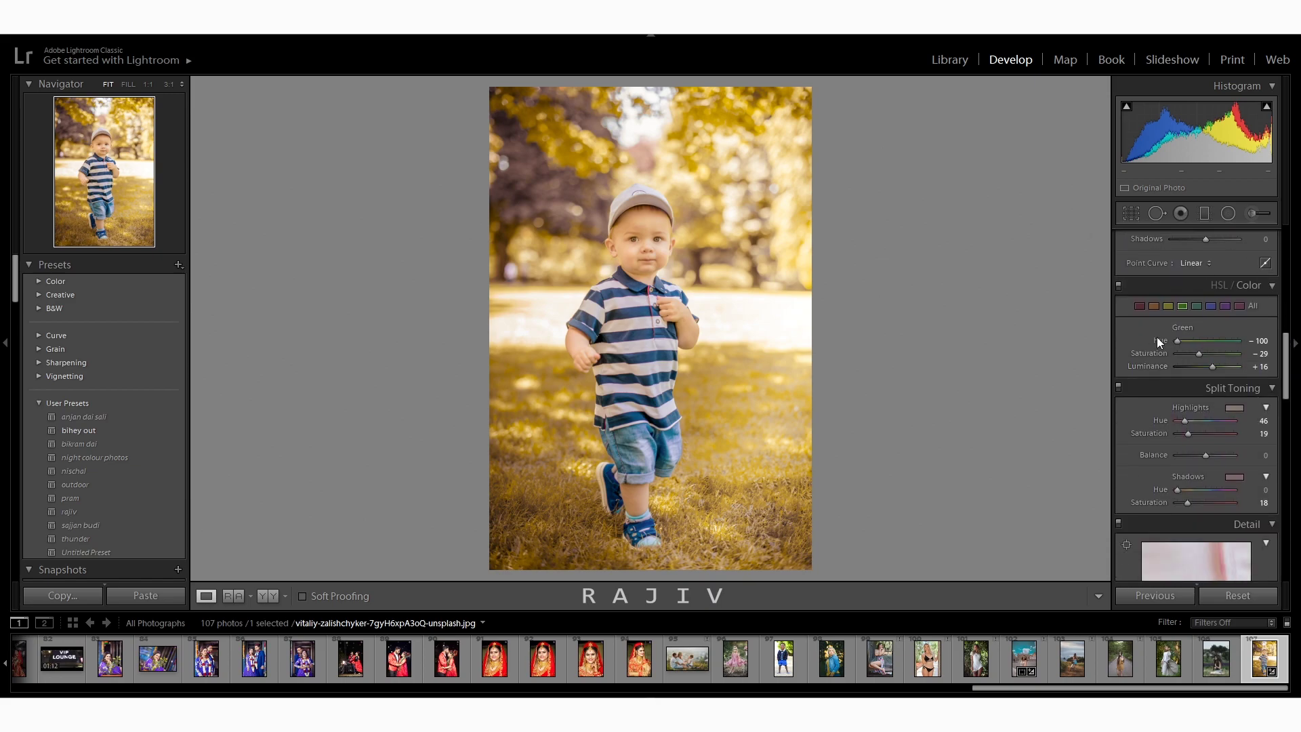
pyautogui.moveTo(1177, 341)
pyautogui.mouseDown()
pyautogui.moveTo(1194, 340)
pyautogui.moveTo(1177, 359)
pyautogui.mouseUp()
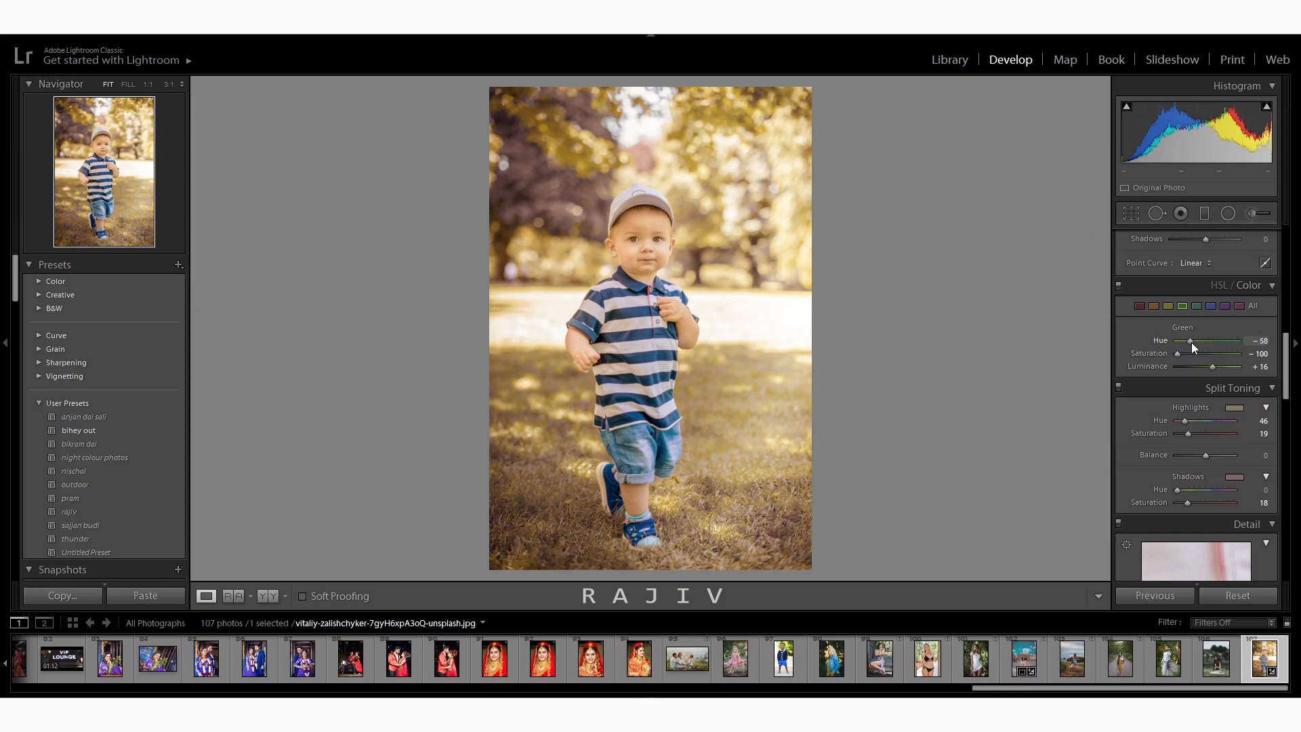
pyautogui.moveTo(1191, 344); pyautogui.dragTo(1177, 346)
pyautogui.moveTo(1289, 364); pyautogui.dragTo(1289, 264)
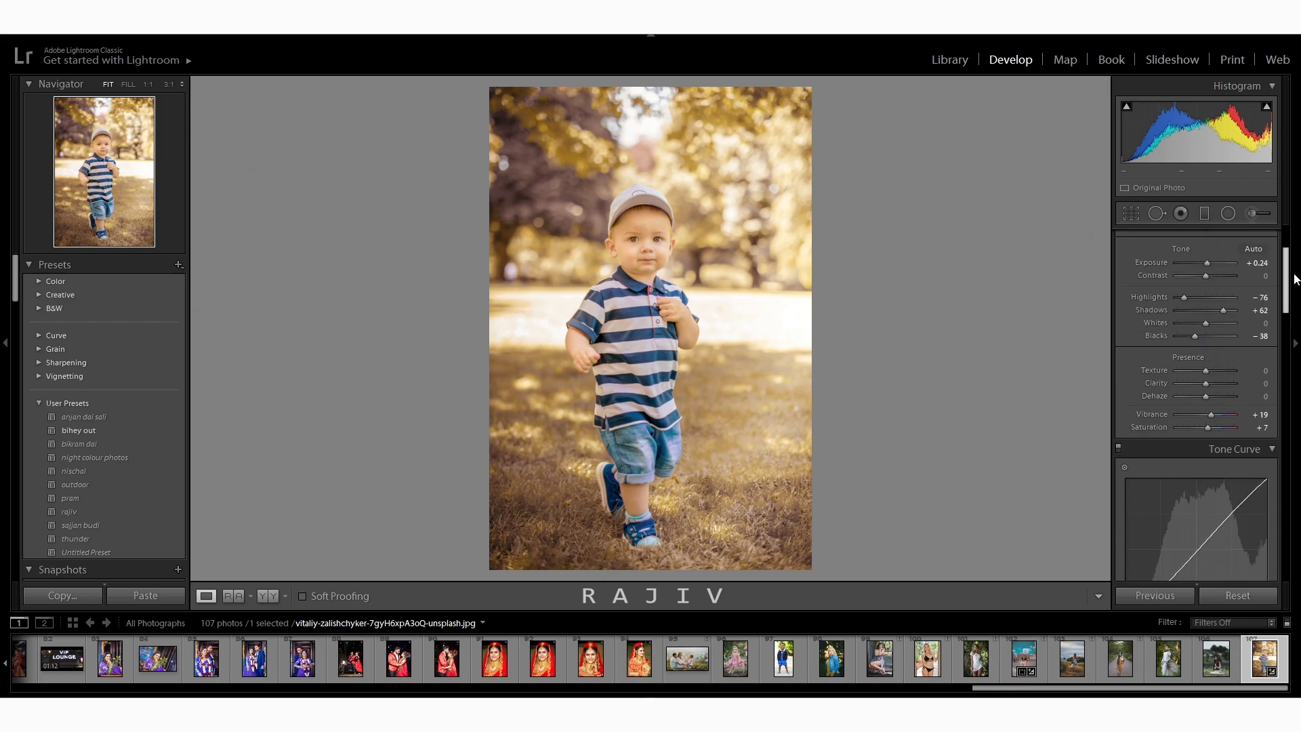
pyautogui.moveTo(1194, 404); pyautogui.dragTo(1189, 405)
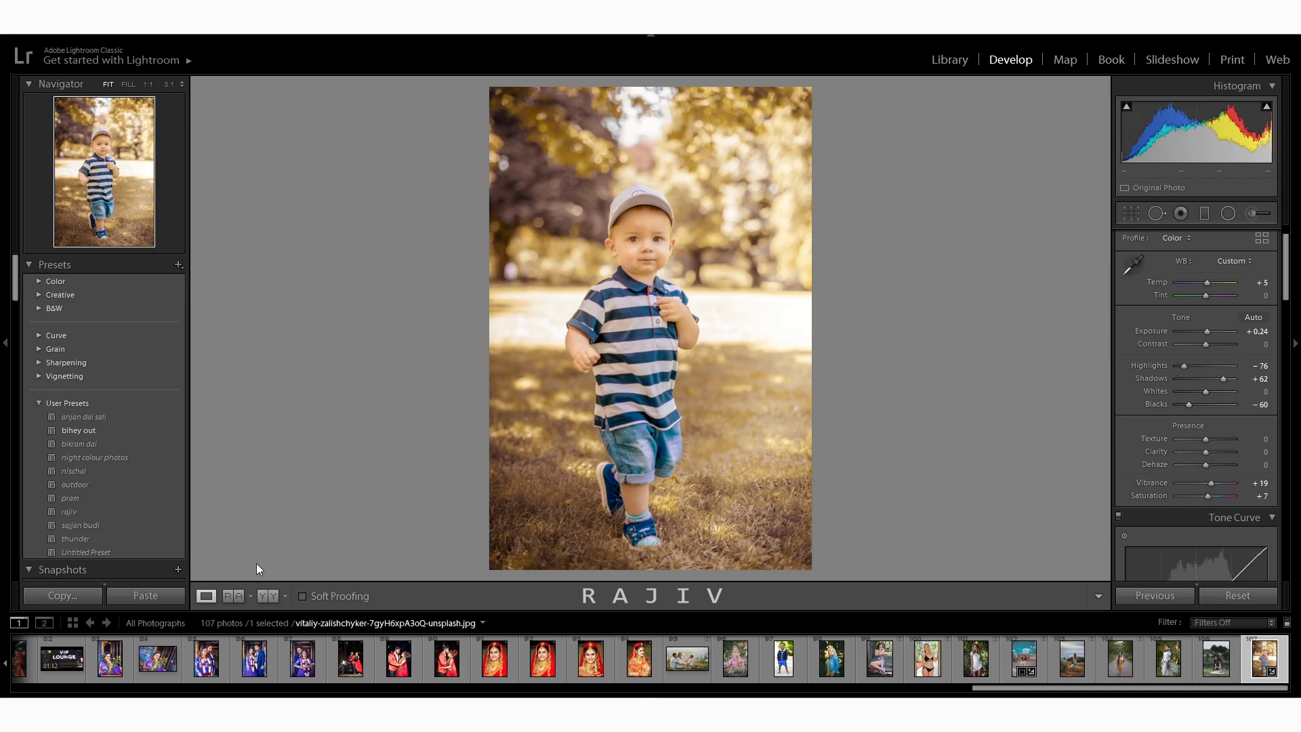
# Step: Compare the edited toddler photo with the original side-by-side and top/bottom, then return to single view
pyautogui.click(257, 592)
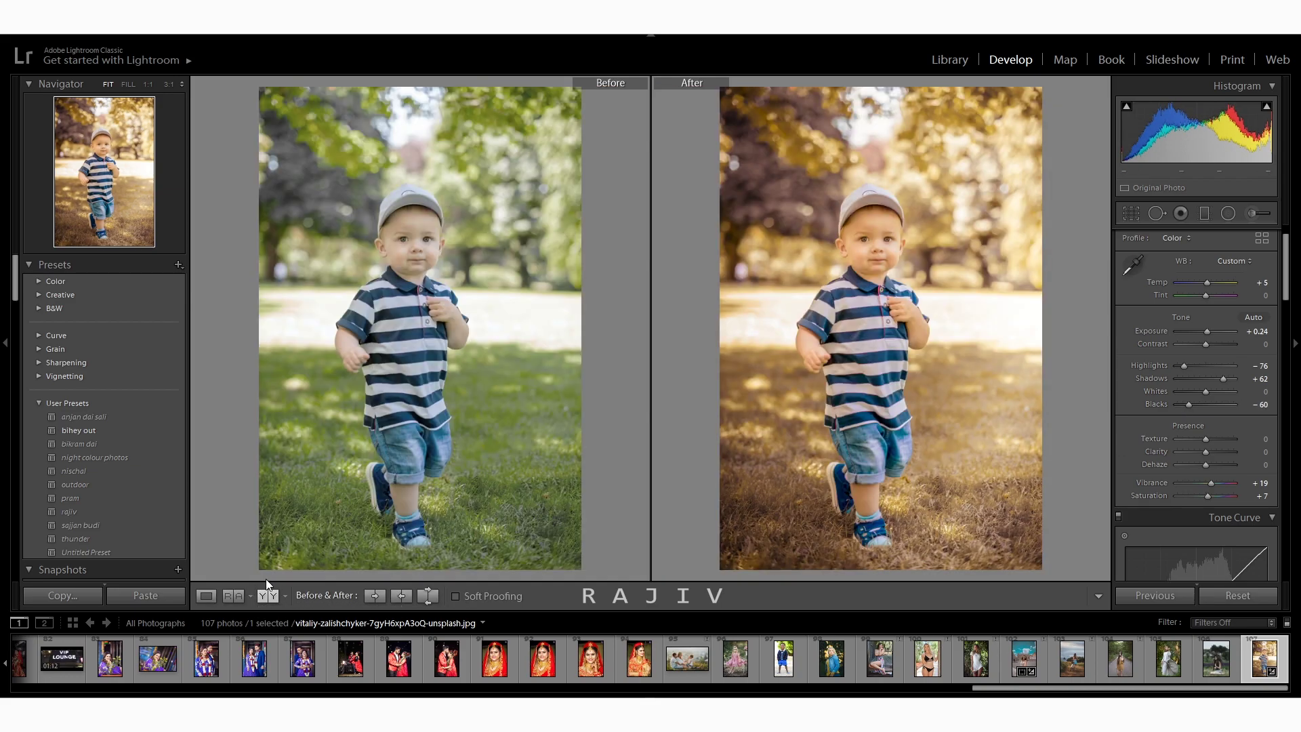
pyautogui.click(274, 596)
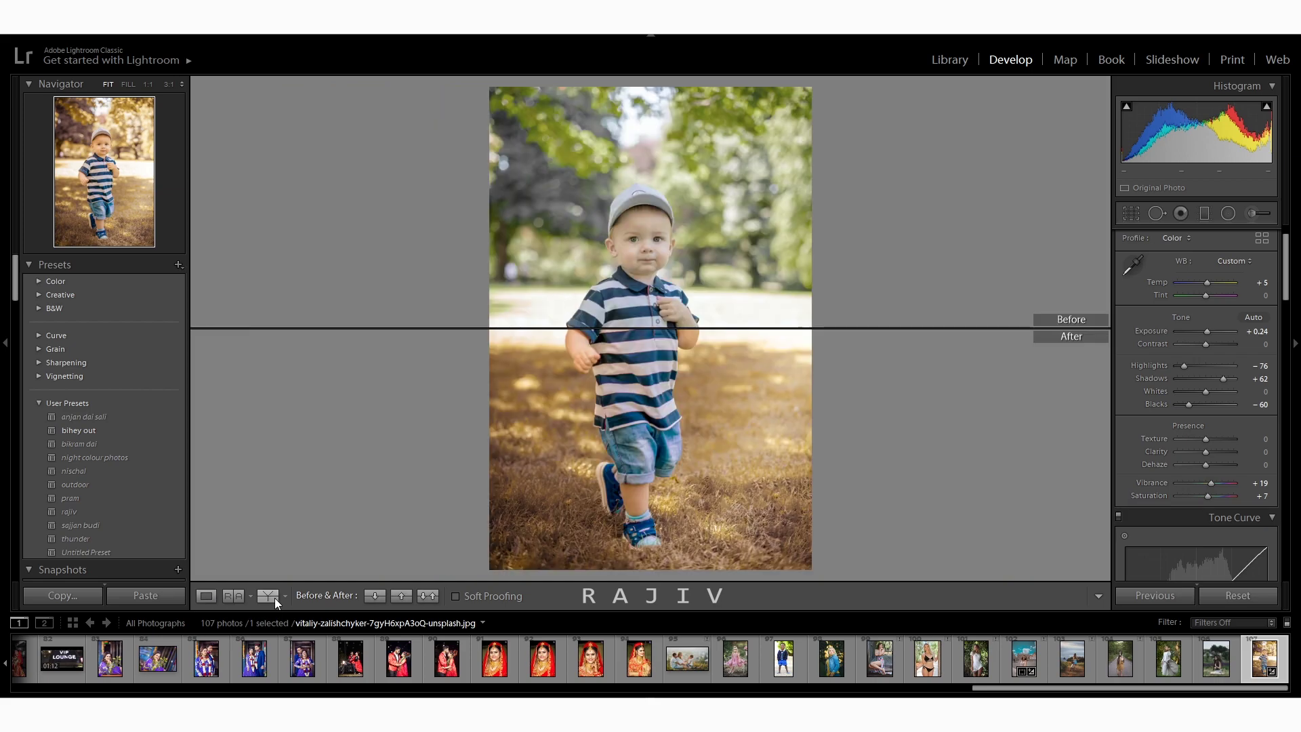
pyautogui.press('d')
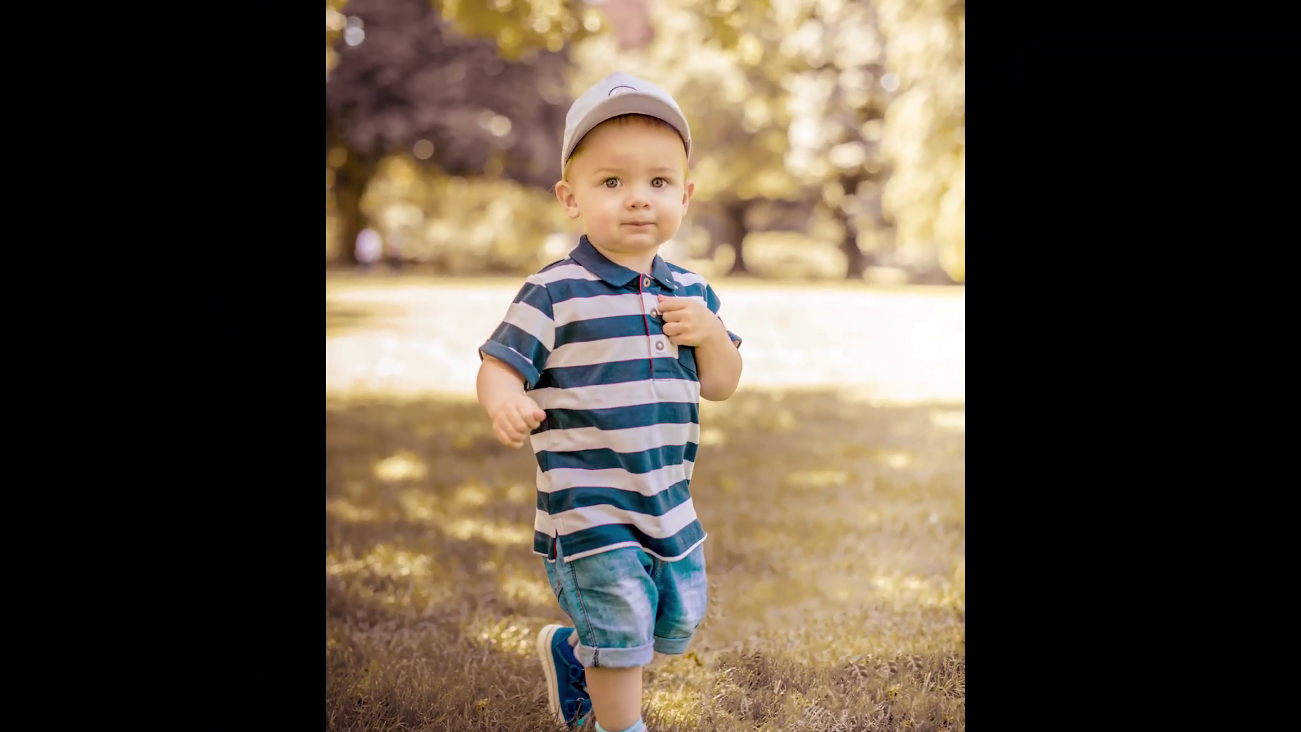
# Step: On the pink-dress photo, raise Exposure to +0.24 and warm Temp to +21
pyautogui.press('Left')
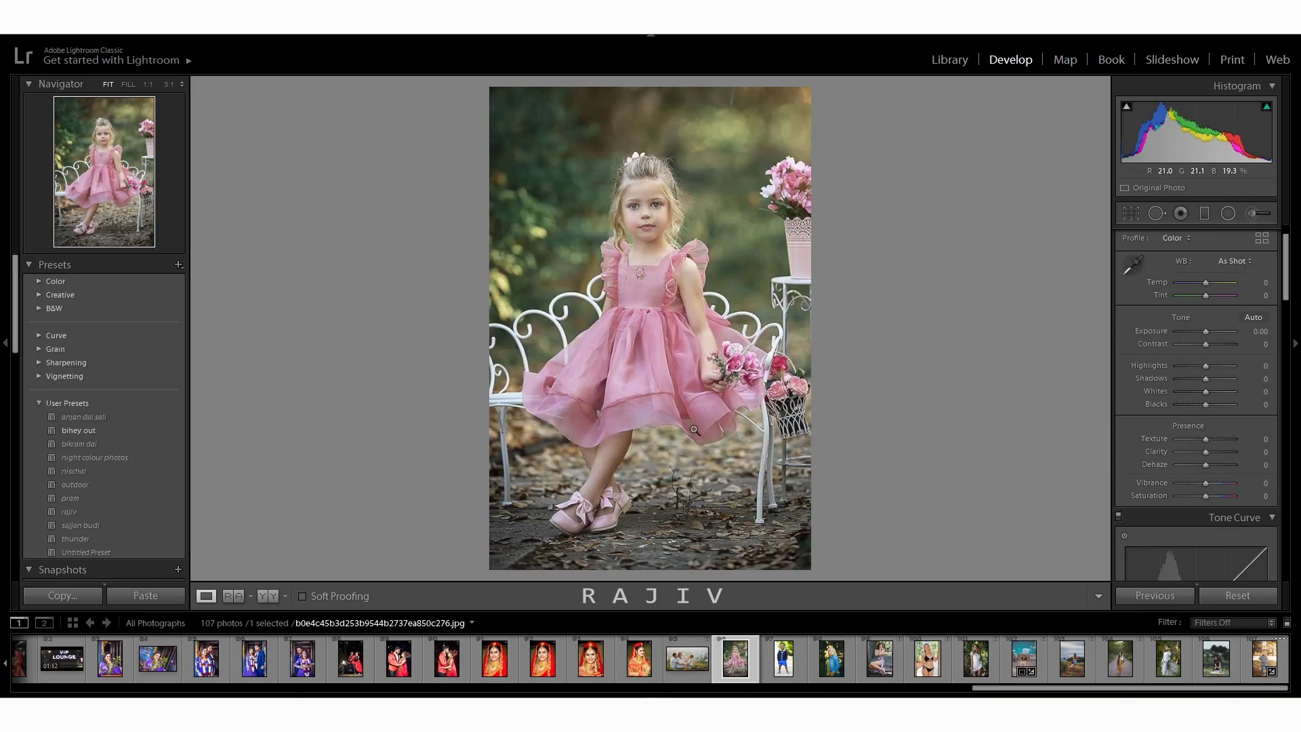
pyautogui.moveTo(1204, 335)
pyautogui.mouseDown()
pyautogui.moveTo(1192, 367)
pyautogui.moveTo(1223, 380)
pyautogui.mouseUp()
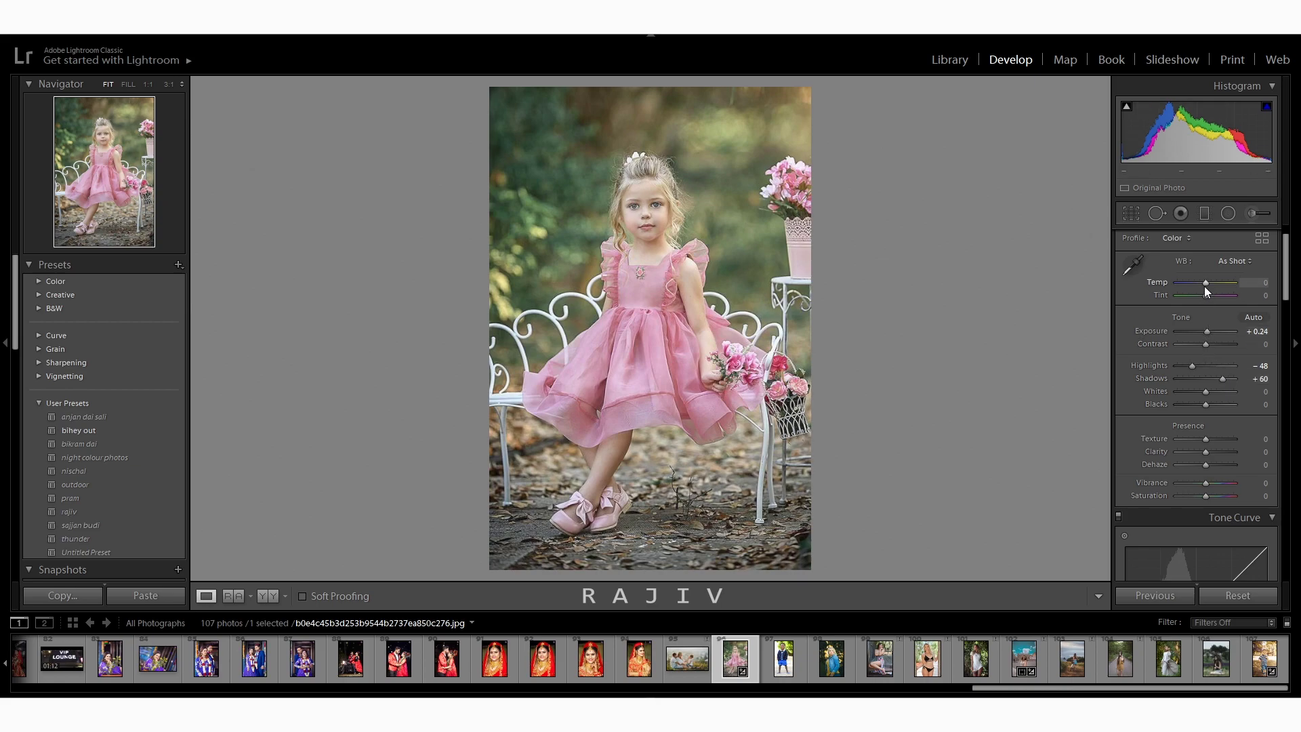
pyautogui.moveTo(1205, 286)
pyautogui.mouseDown()
pyautogui.moveTo(1216, 351)
pyautogui.moveTo(1193, 368)
pyautogui.mouseUp()
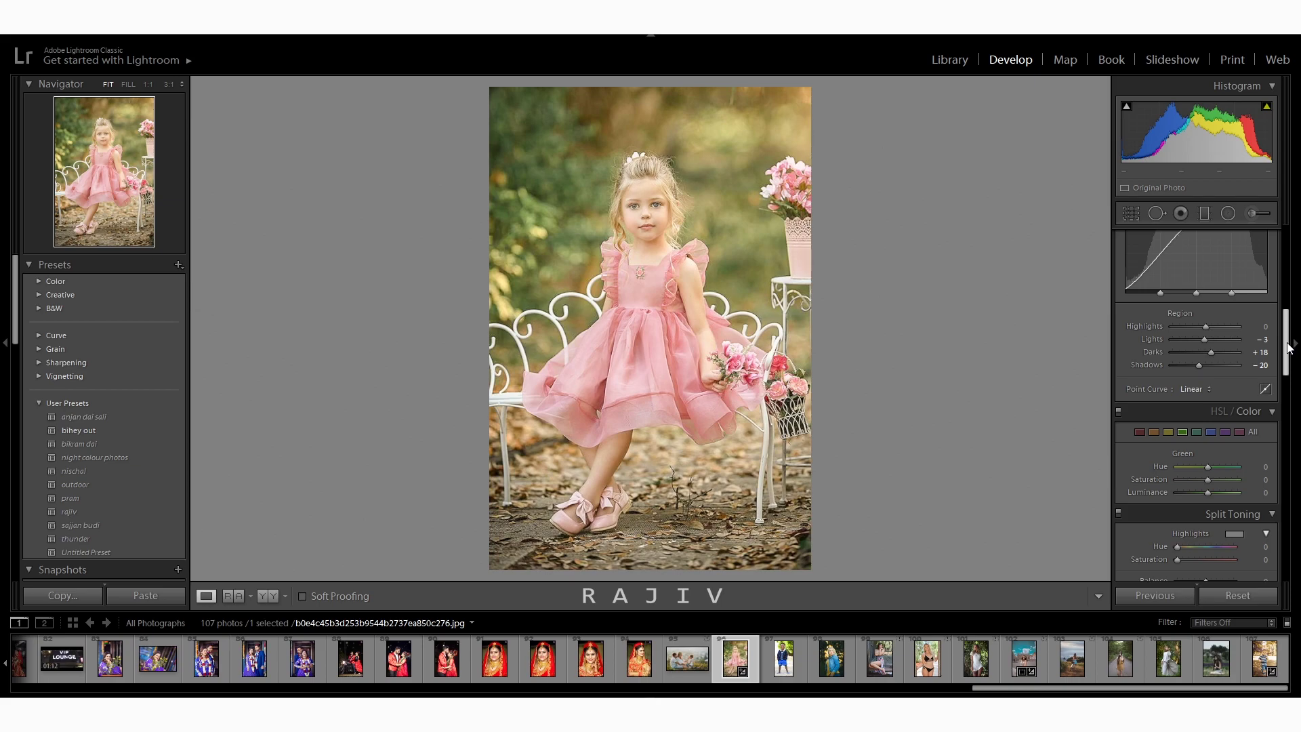
# Step: Shift Green hue to -100 with saturation +22 to turn the foliage golden-yellow
pyautogui.moveTo(1285, 342); pyautogui.dragTo(1285, 374)
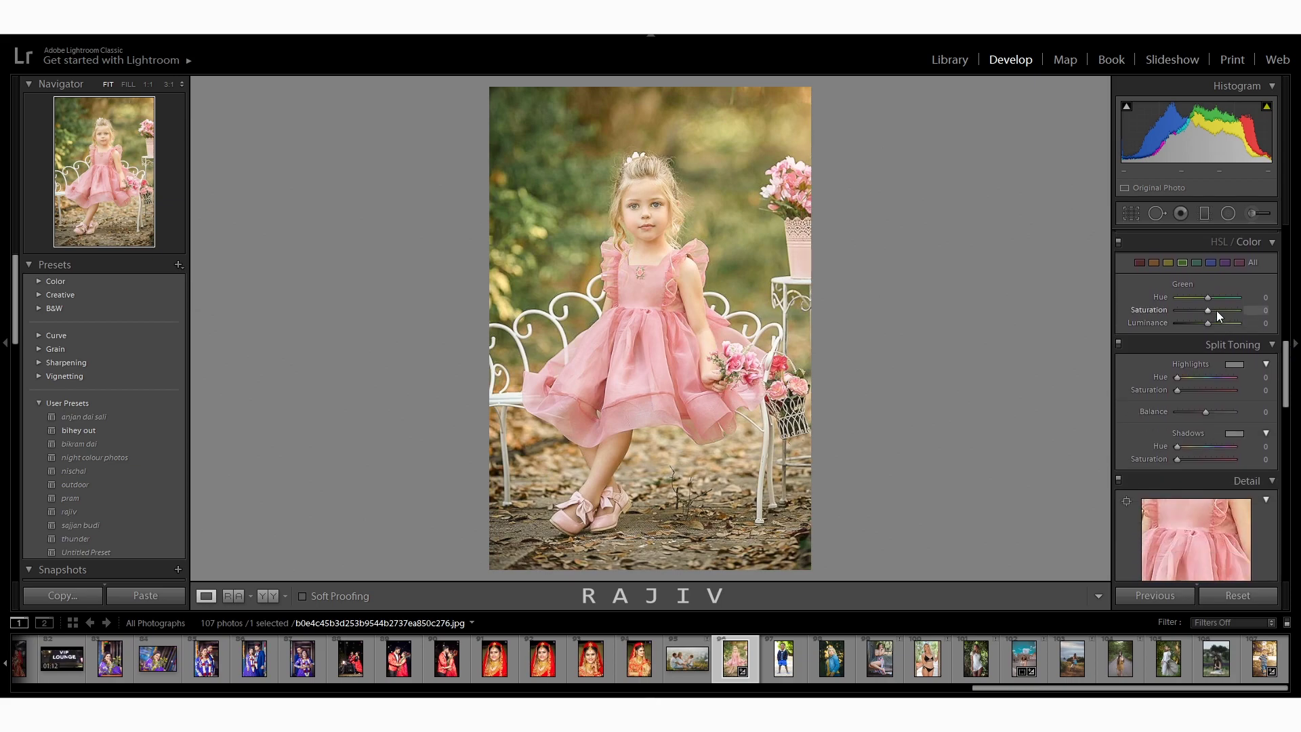
pyautogui.moveTo(1216, 310)
pyautogui.mouseDown()
pyautogui.moveTo(1233, 312)
pyautogui.moveTo(1218, 320)
pyautogui.moveTo(1197, 301)
pyautogui.moveTo(1164, 312)
pyautogui.moveTo(1218, 314)
pyautogui.mouseUp()
pyautogui.doubleClick(1215, 311)
# Step: Try and reset Purple adjustments, then set Red saturation +33 and luminance -11
pyautogui.click(1222, 263)
pyautogui.moveTo(1214, 311)
pyautogui.mouseDown()
pyautogui.moveTo(1225, 311)
pyautogui.moveTo(1186, 332)
pyautogui.mouseUp()
pyautogui.doubleClick(1193, 324)
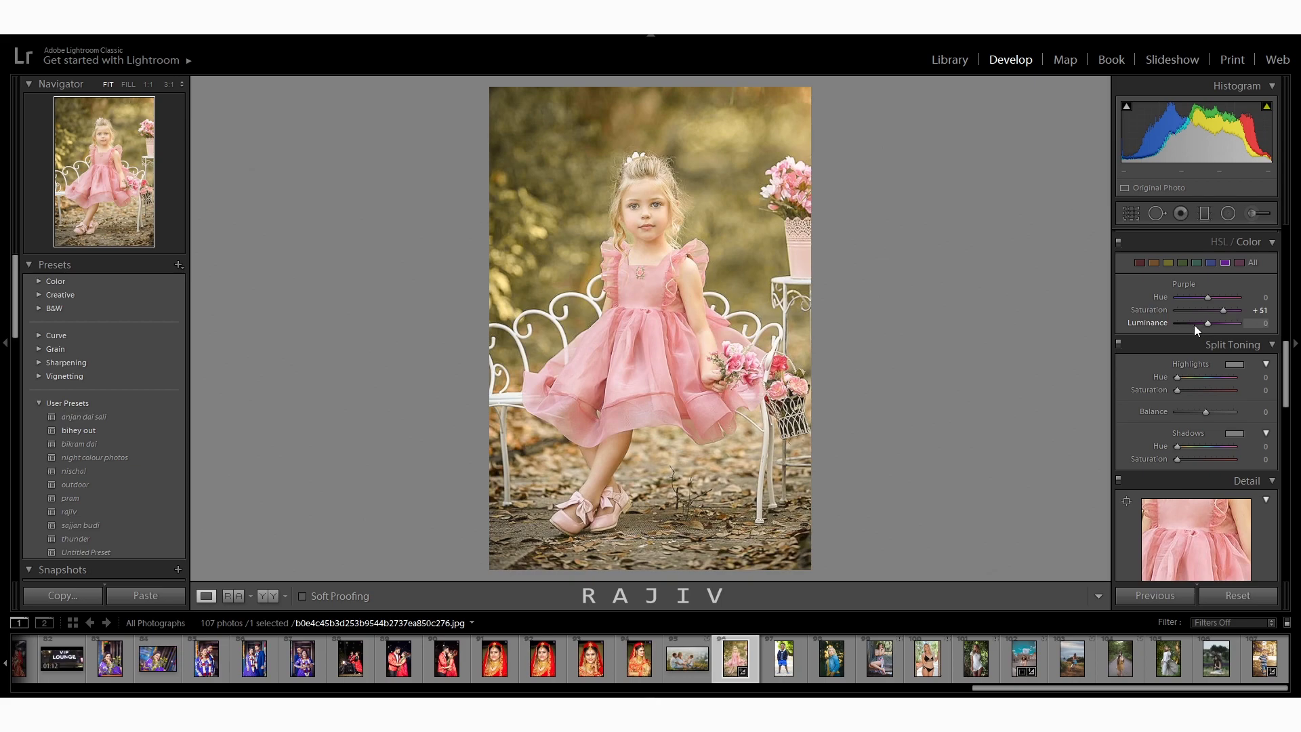
pyautogui.doubleClick(1197, 310)
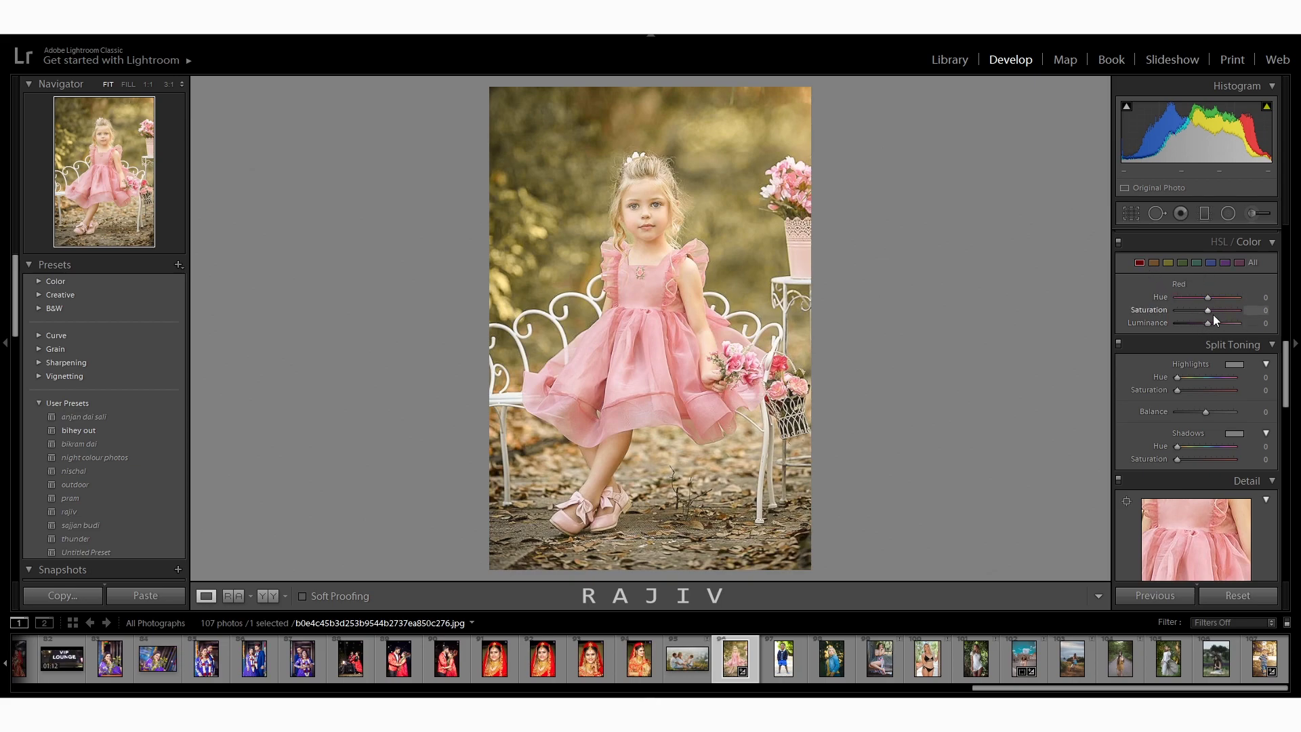
pyautogui.moveTo(1213, 315)
pyautogui.mouseDown()
pyautogui.moveTo(1227, 312)
pyautogui.moveTo(1197, 314)
pyautogui.moveTo(1227, 315)
pyautogui.moveTo(1197, 326)
pyautogui.moveTo(1217, 315)
pyautogui.mouseUp()
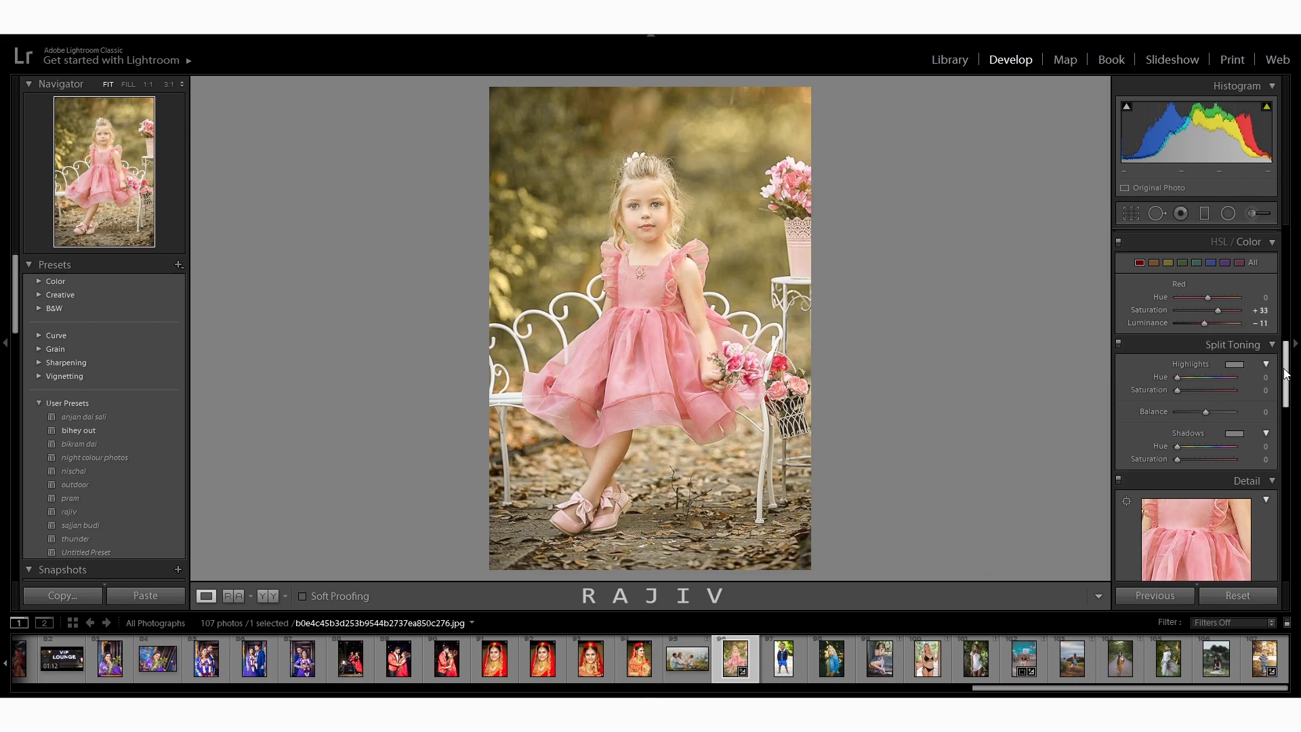
# Step: Raise Split Toning Shadows saturation to warm the shadows
pyautogui.moveTo(1285, 374); pyautogui.dragTo(1285, 398)
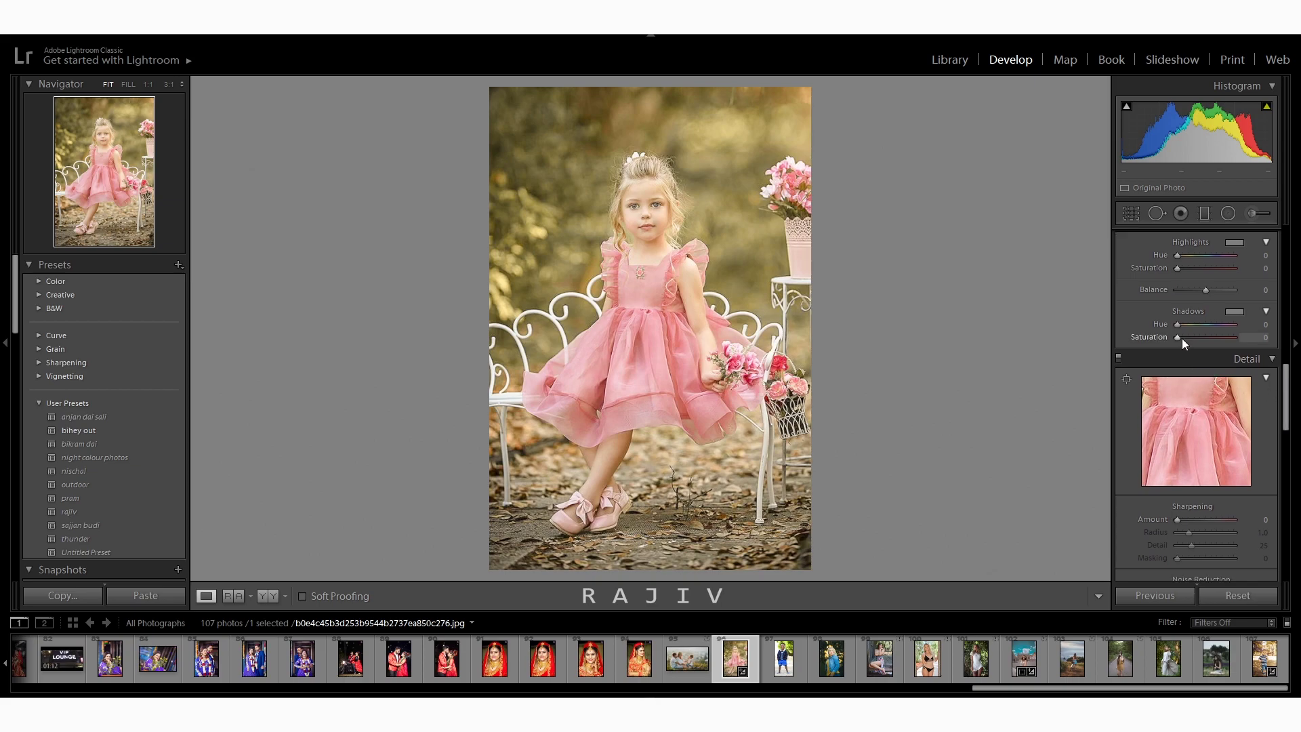
pyautogui.moveTo(1181, 339); pyautogui.dragTo(1185, 339)
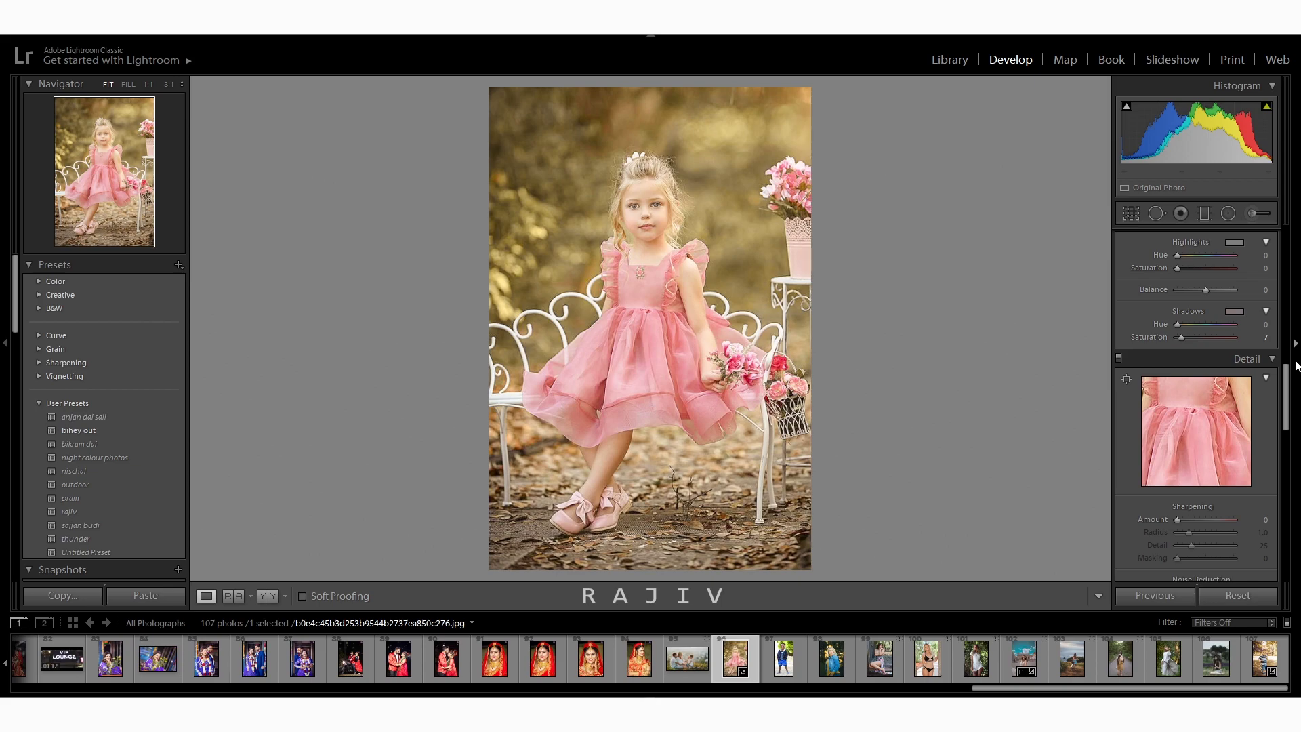
pyautogui.moveTo(1286, 379); pyautogui.dragTo(1287, 331)
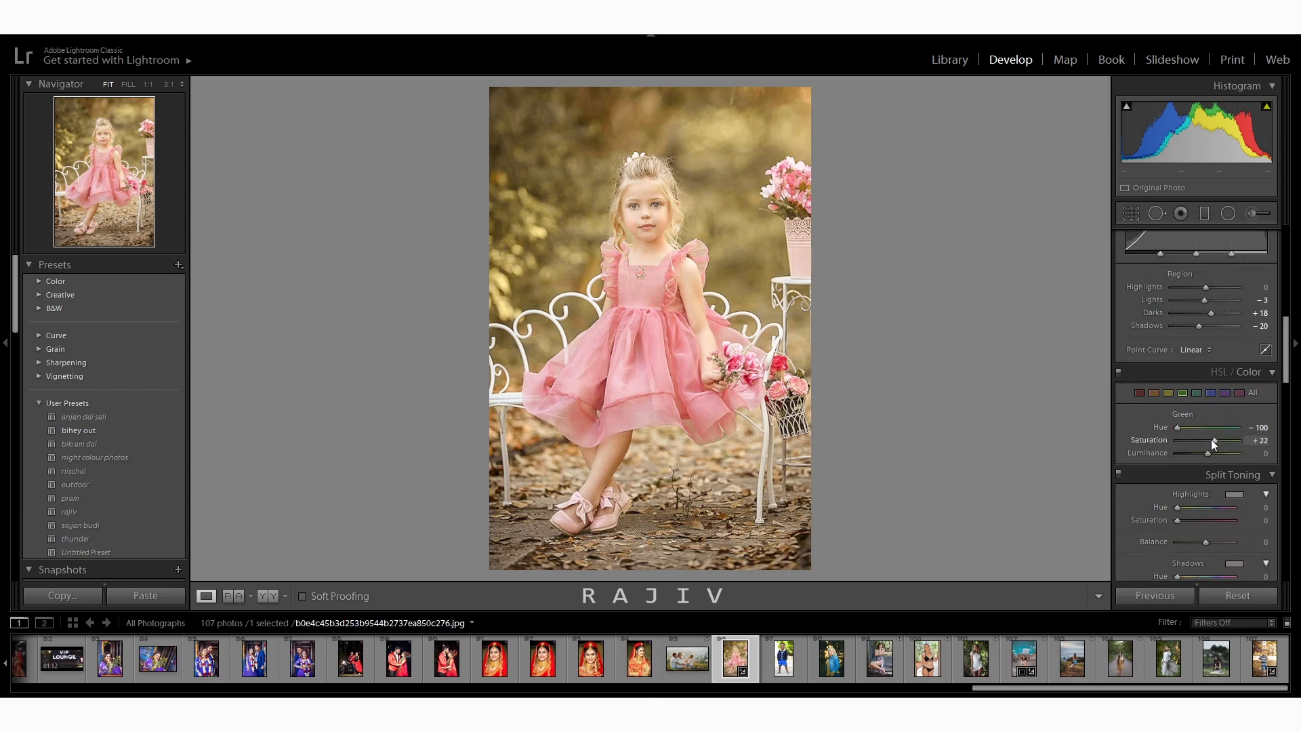
# Step: Add a post-crop vignette: Amount -14, Midpoint 11, Feather 100
pyautogui.moveTo(1286, 341); pyautogui.dragTo(1287, 537)
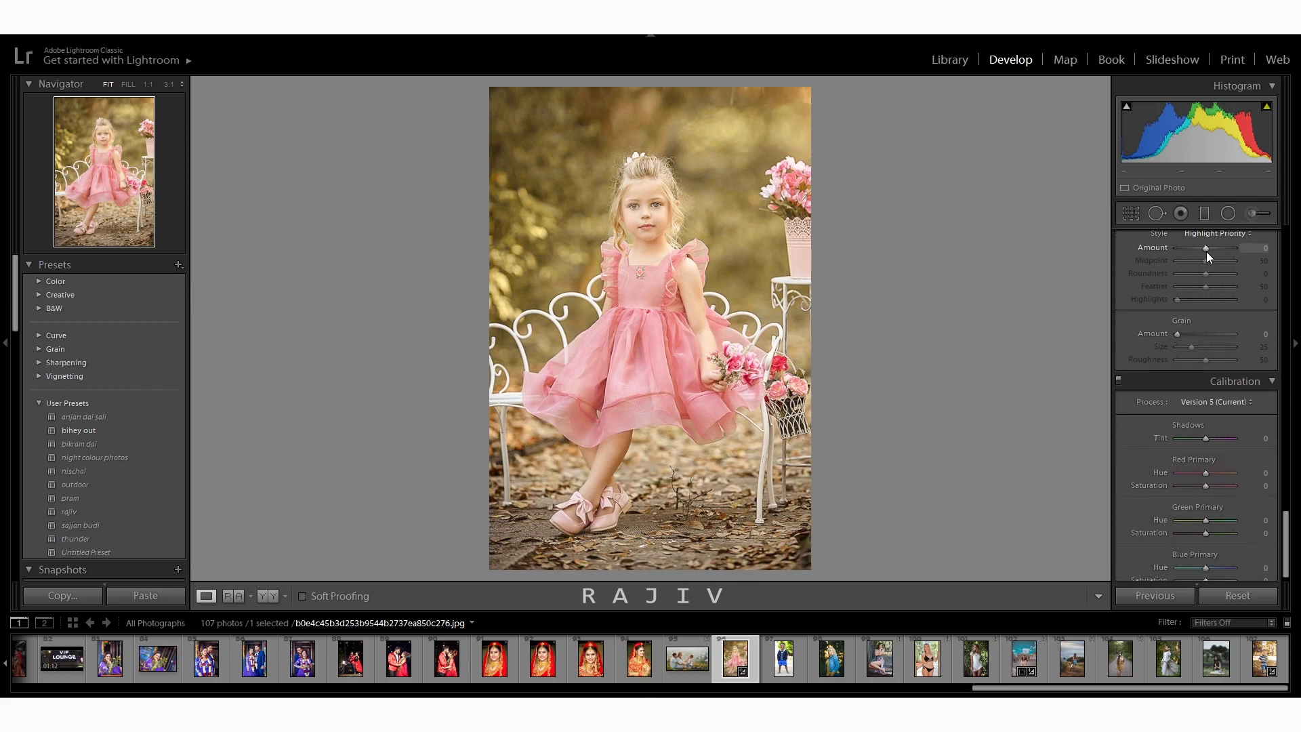
pyautogui.moveTo(1205, 248)
pyautogui.mouseDown()
pyautogui.moveTo(1185, 270)
pyautogui.moveTo(1242, 286)
pyautogui.mouseUp()
pyautogui.moveTo(1202, 246); pyautogui.dragTo(1186, 264)
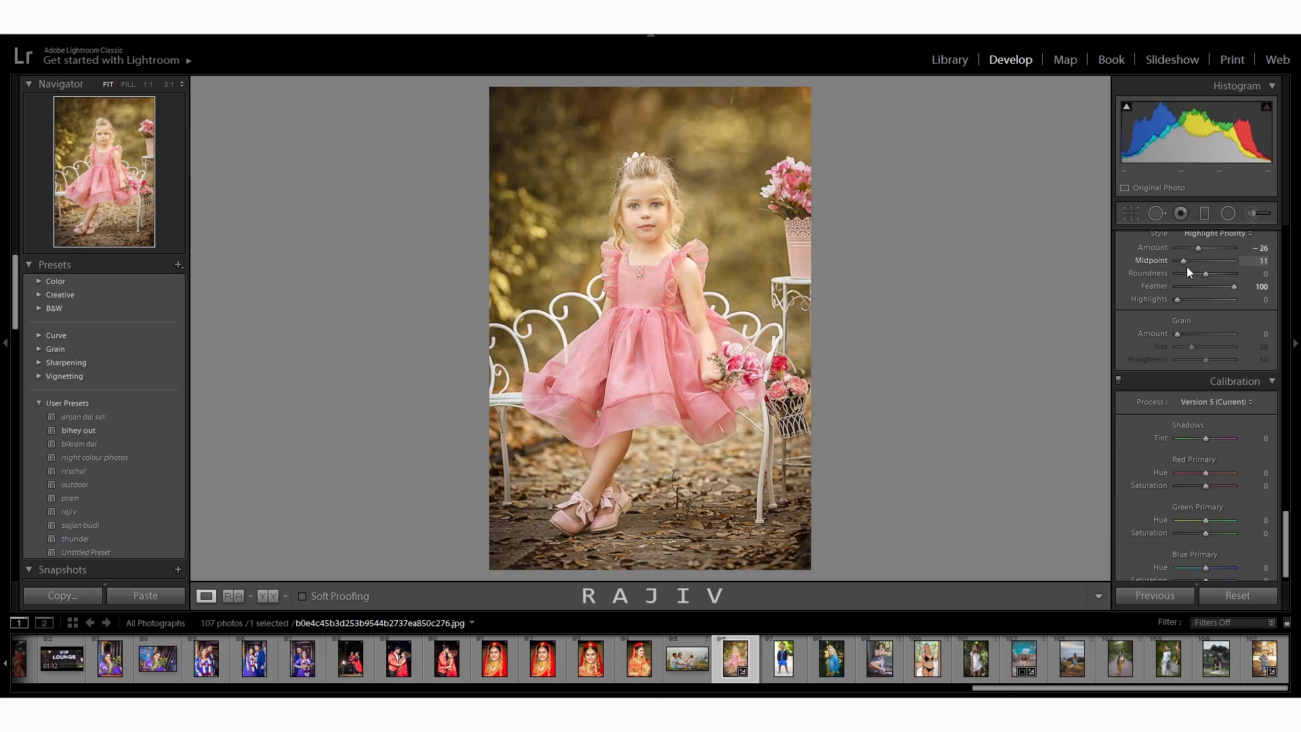
pyautogui.scroll(2, 1285, 524)
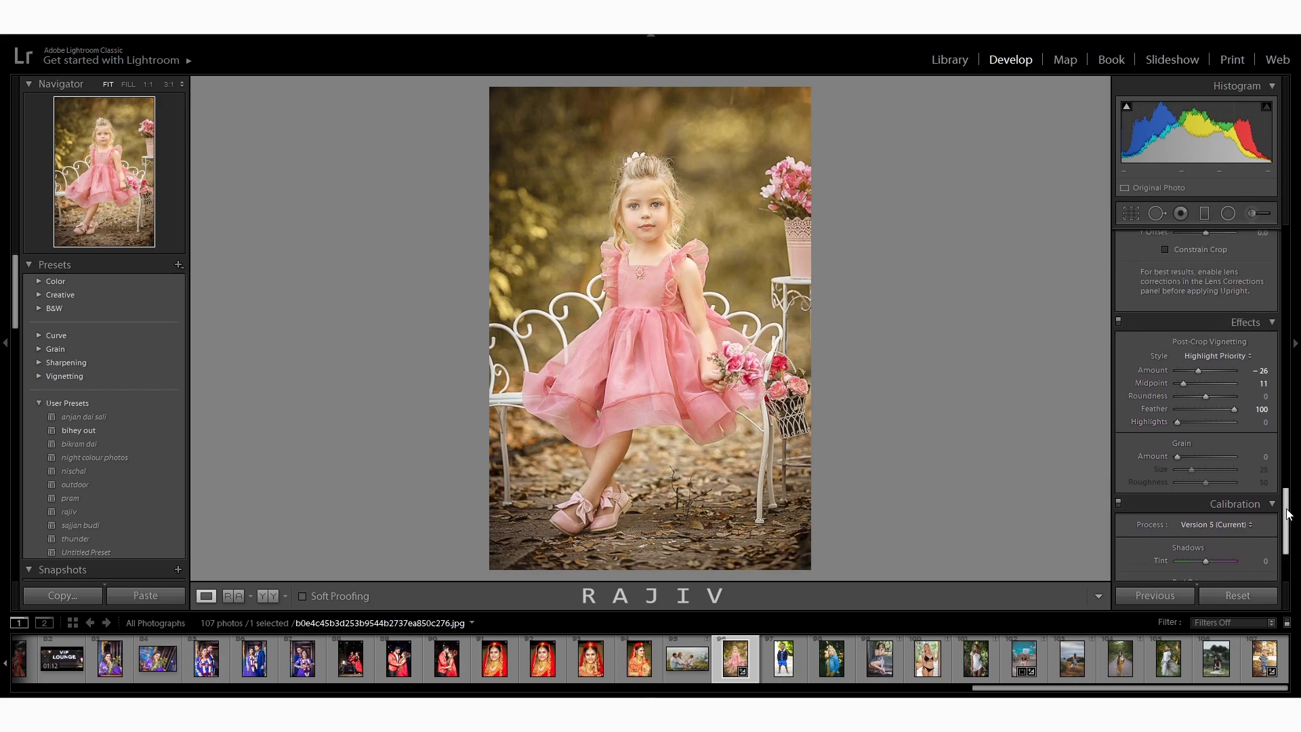
pyautogui.scroll(-1, 1285, 523)
pyautogui.moveTo(1190, 309); pyautogui.dragTo(1201, 310)
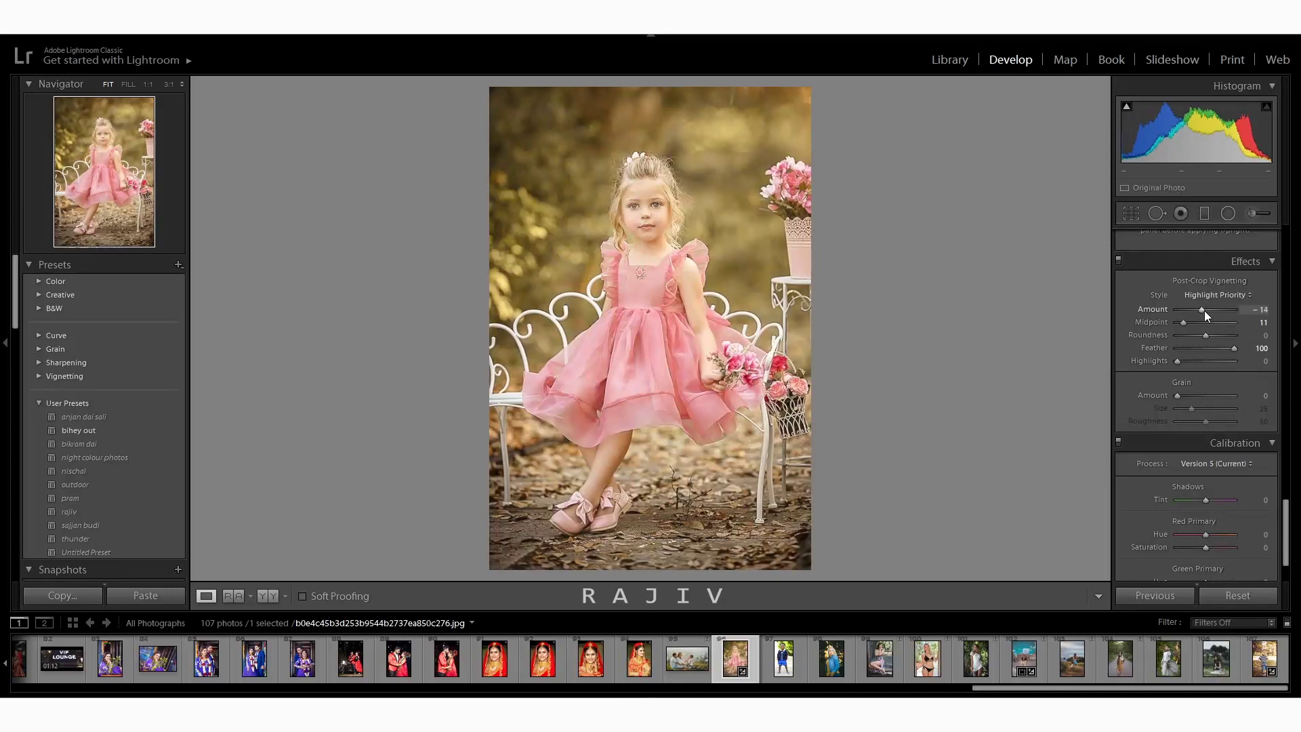
# Step: Raise Basic panel Vibrance to +12
pyautogui.scroll(1, 1286, 517)
pyautogui.scroll(5, 1286, 517)
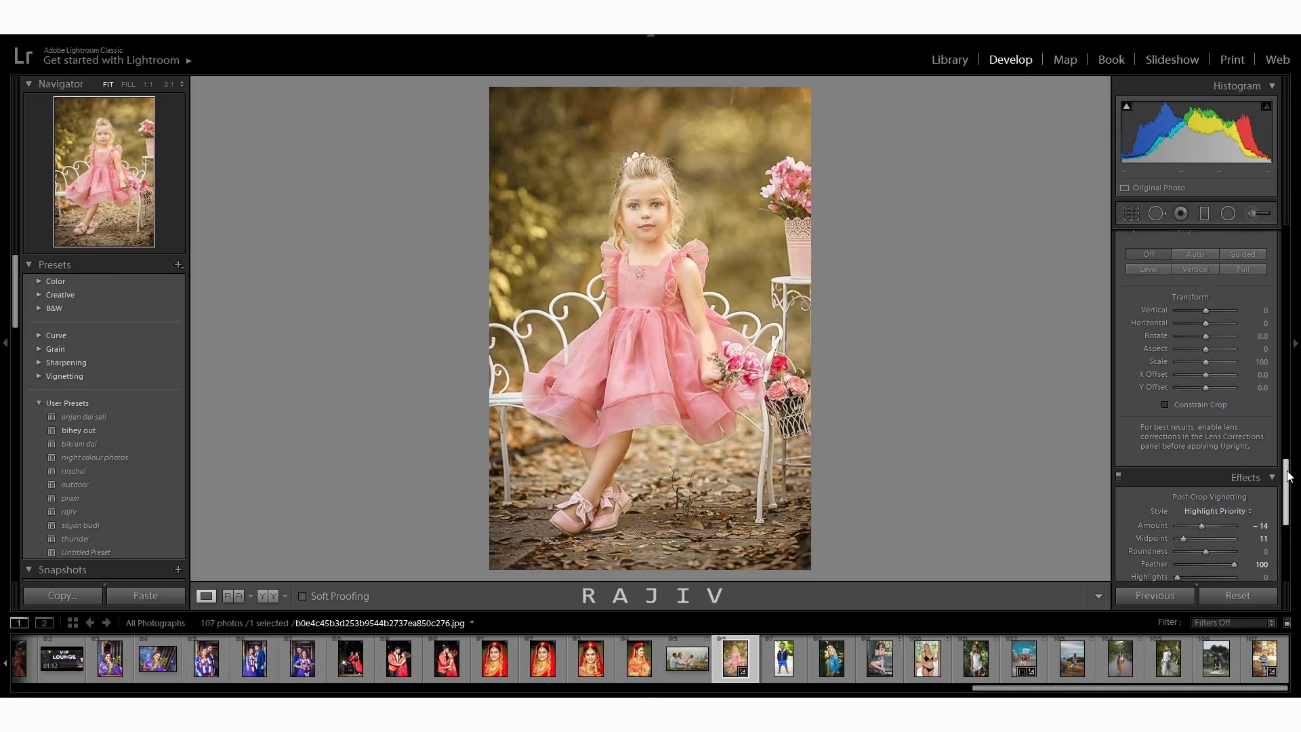
pyautogui.scroll(5, 1285, 517)
pyautogui.scroll(5, 1286, 517)
pyautogui.scroll(5, 1285, 517)
pyautogui.scroll(5, 1210, 530)
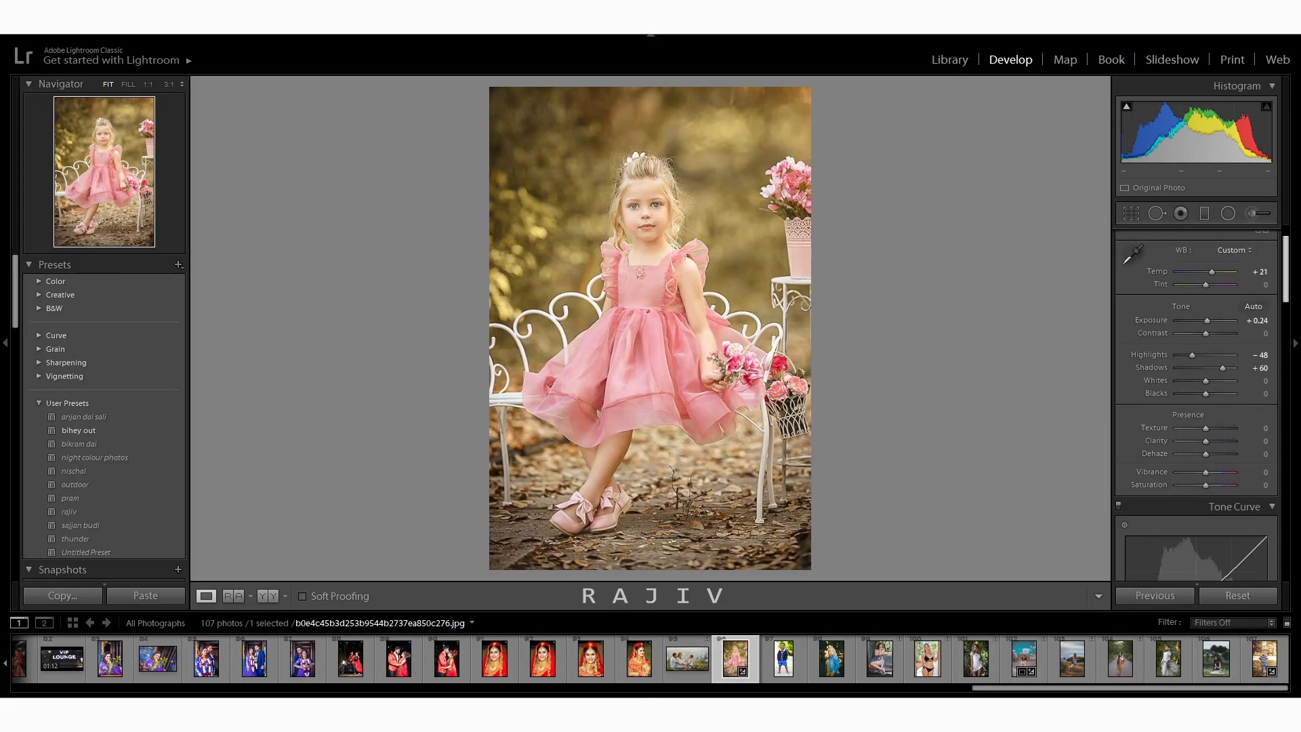
pyautogui.scroll(2, 1210, 529)
pyautogui.click(1209, 527)
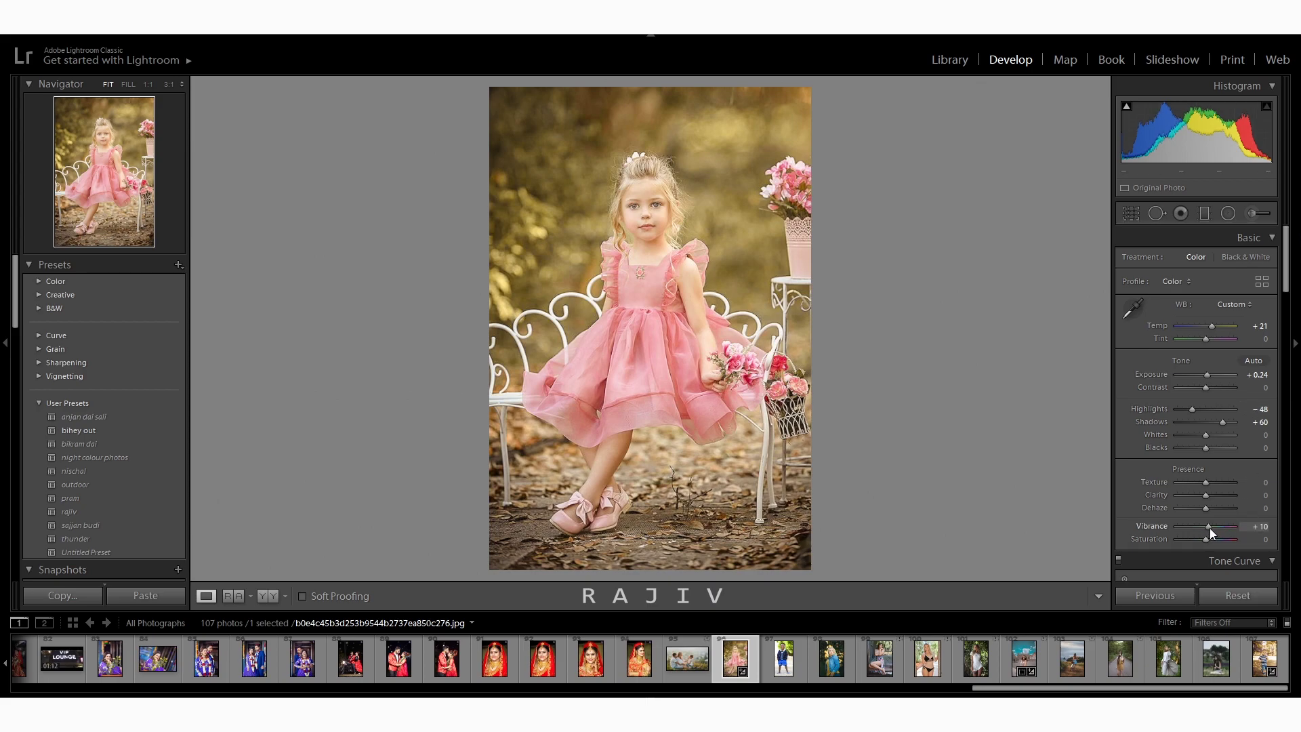
# Step: Draw a diagonal +0.96 Exposure graduated filter from the top of the photo
pyautogui.click(1206, 217)
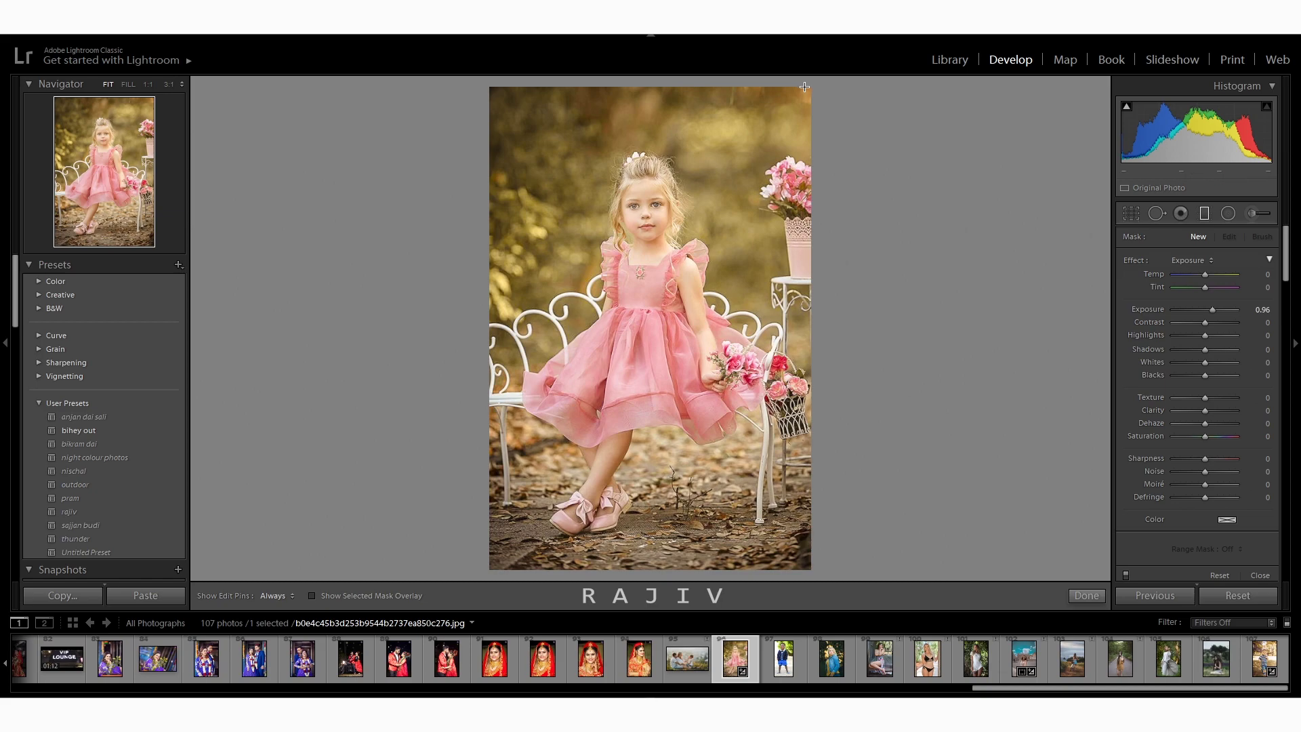
pyautogui.moveTo(801, 87); pyautogui.dragTo(566, 214)
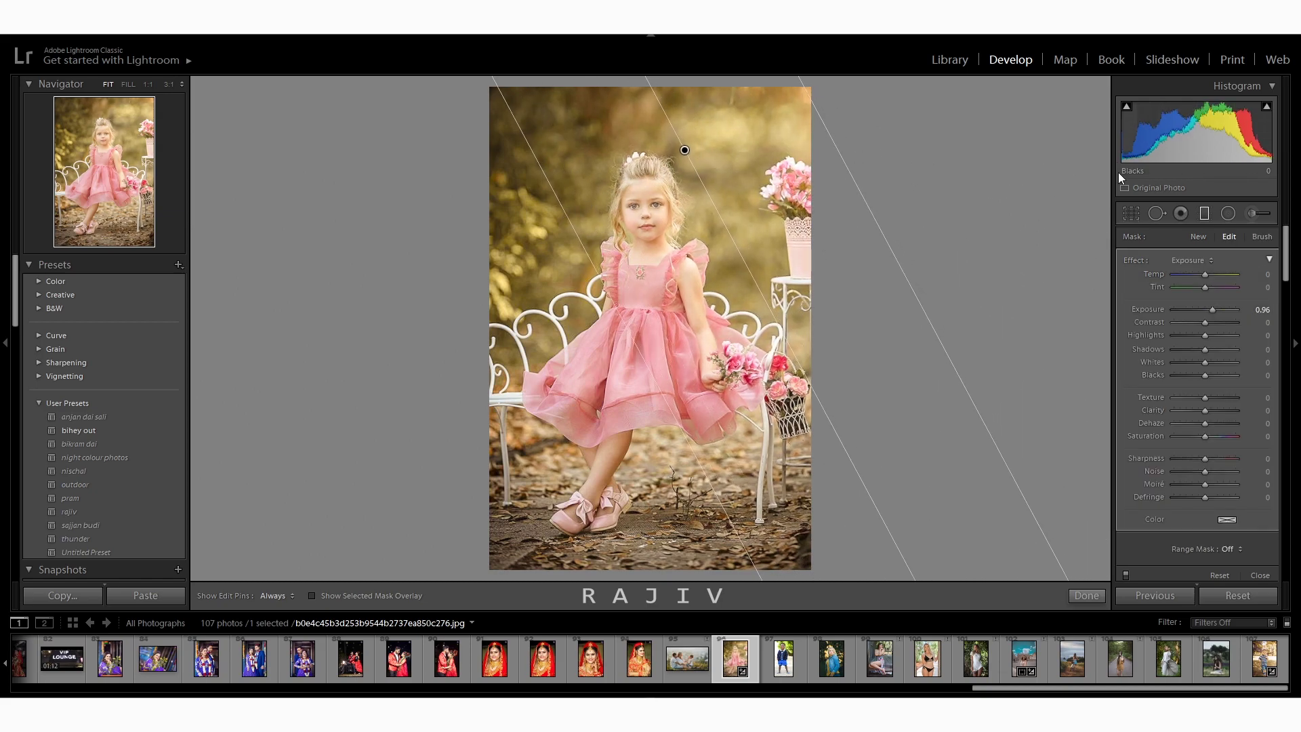
pyautogui.click(1126, 216)
pyautogui.press('r')
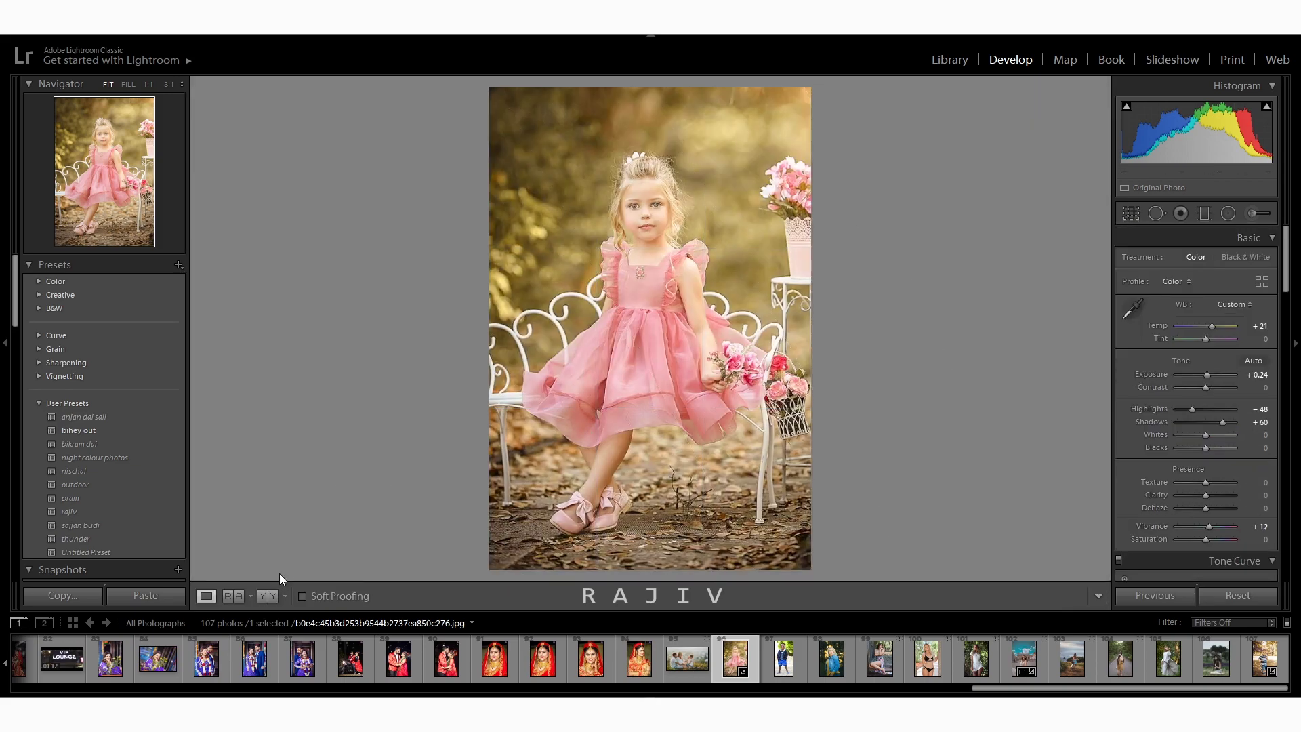
# Step: Toggle Before/After side-by-side, return to Loupe, then show Before/After again
pyautogui.click(268, 594)
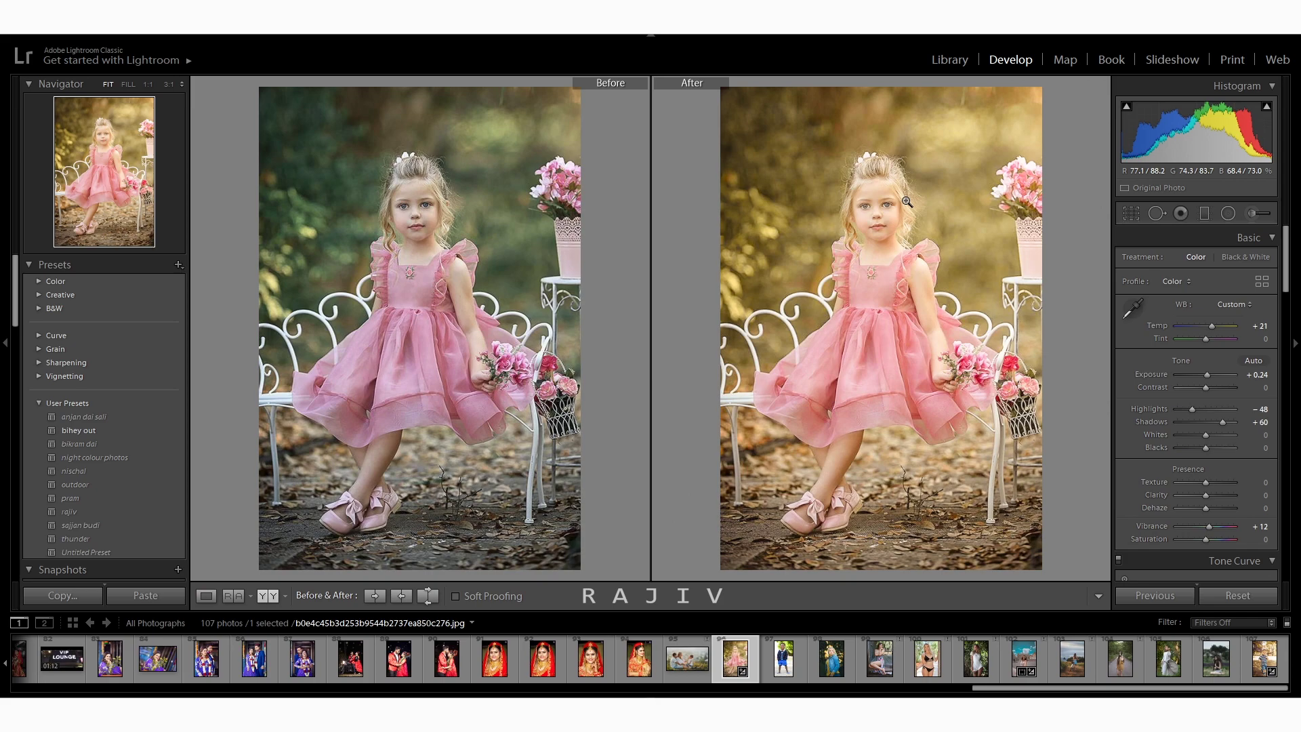
pyautogui.click(206, 595)
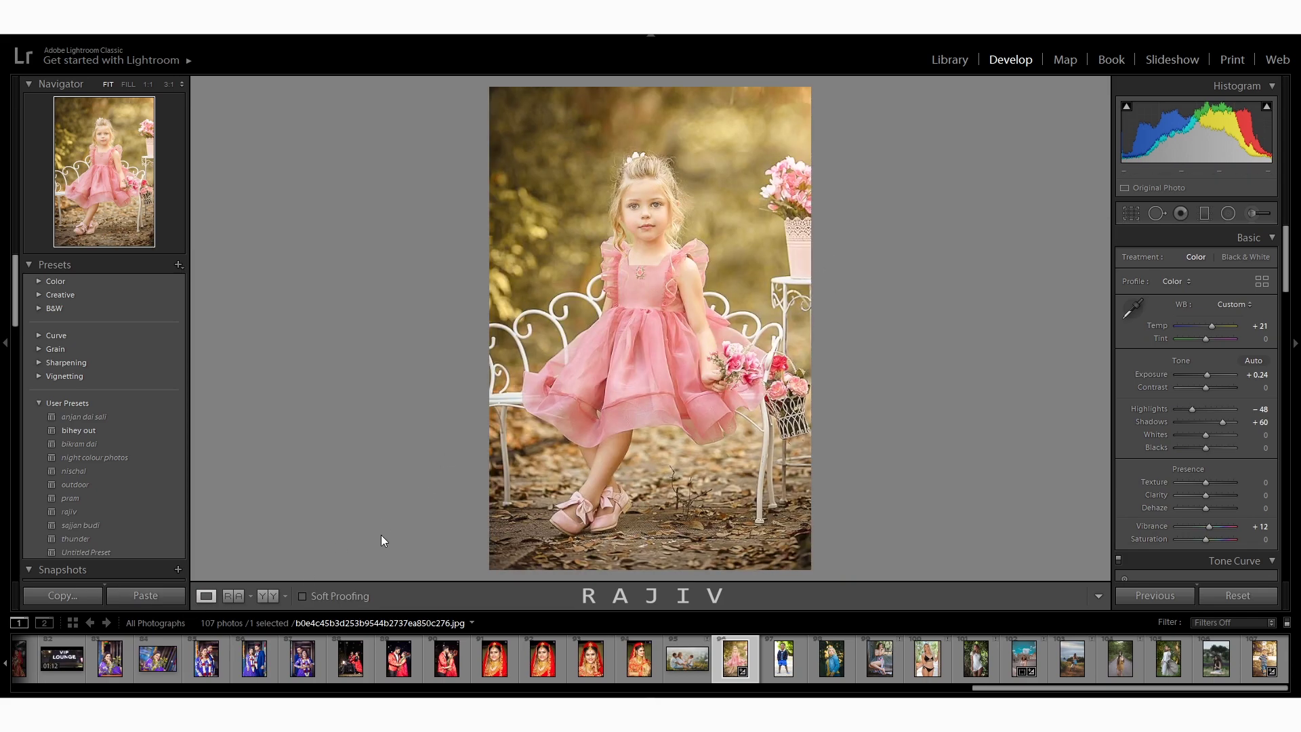
pyautogui.click(267, 595)
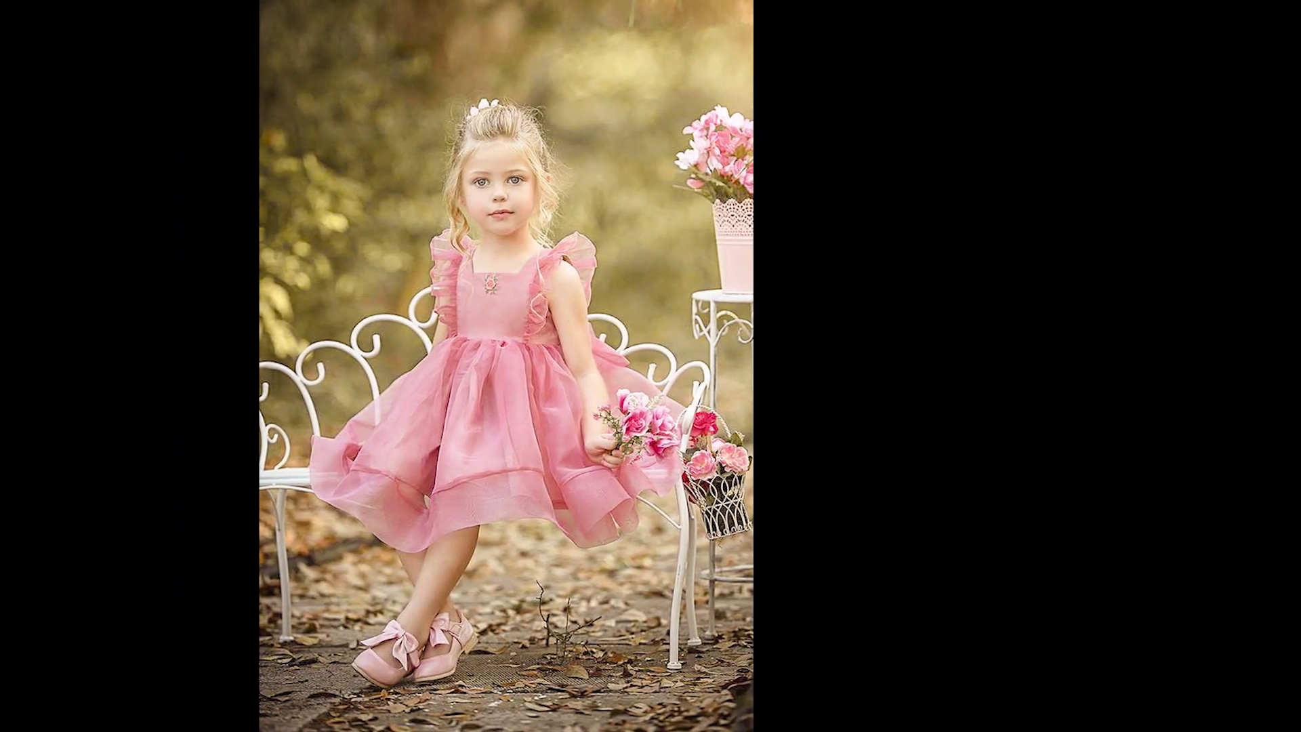